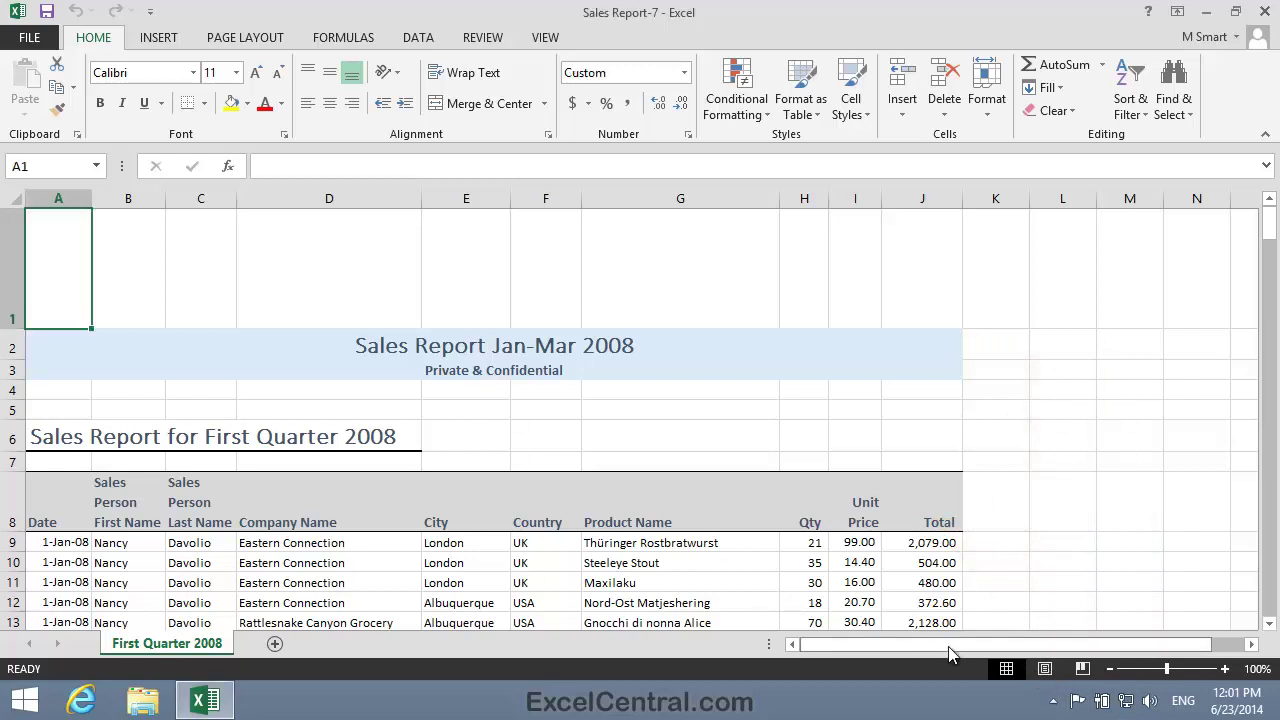
# - Select the header and January rows A8:J93 and preview them with Print Selection
pyautogui.click(1045, 669)
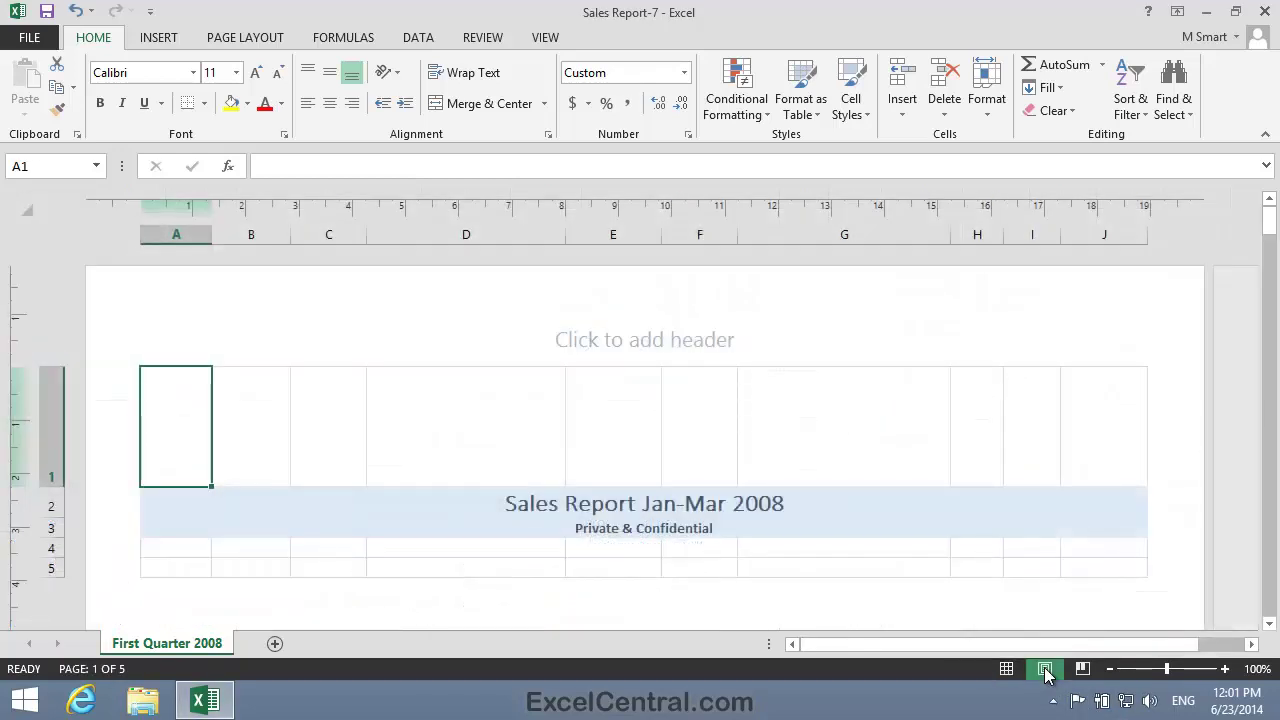
pyautogui.click(1006, 669)
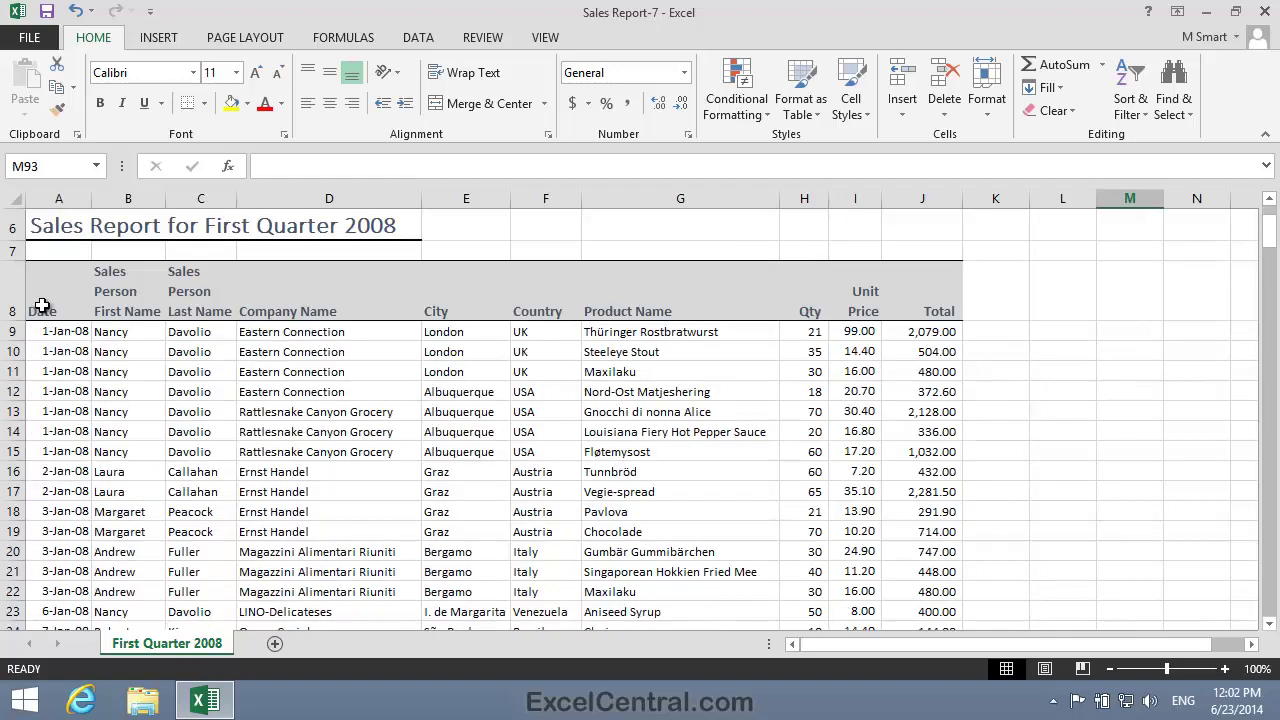
pyautogui.moveTo(42, 306); pyautogui.dragTo(885, 360)
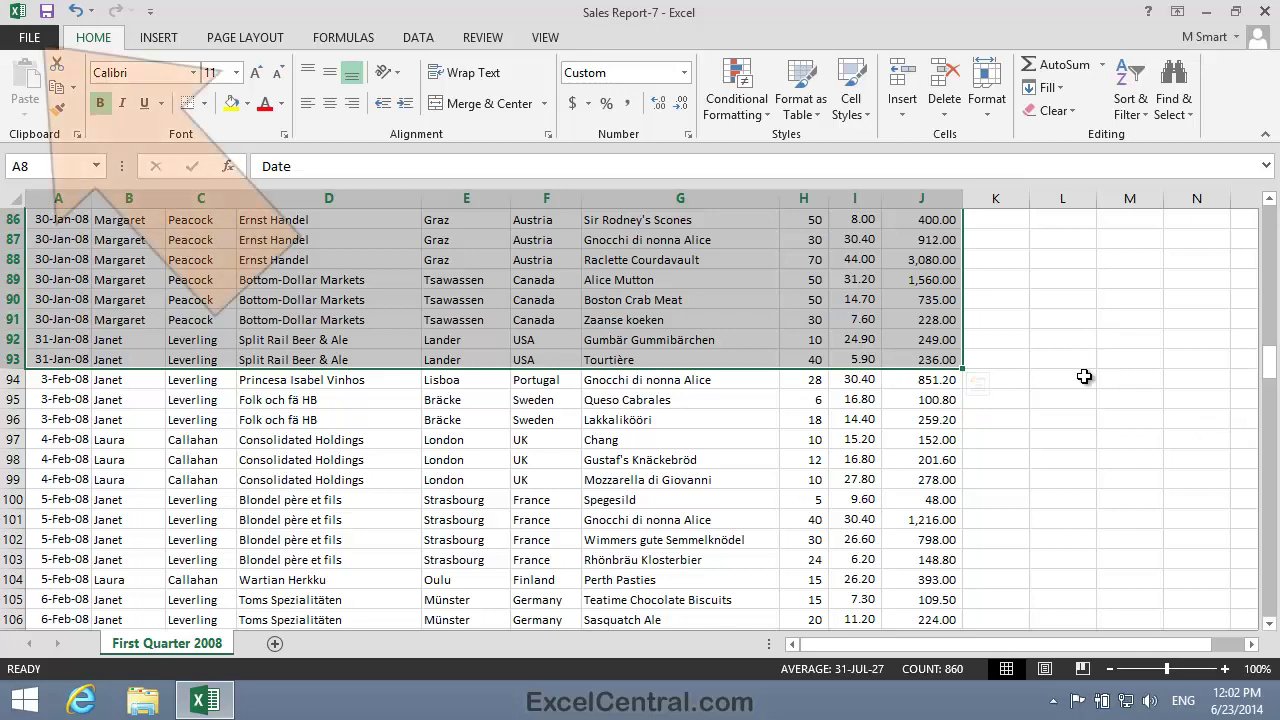
pyautogui.click(33, 38)
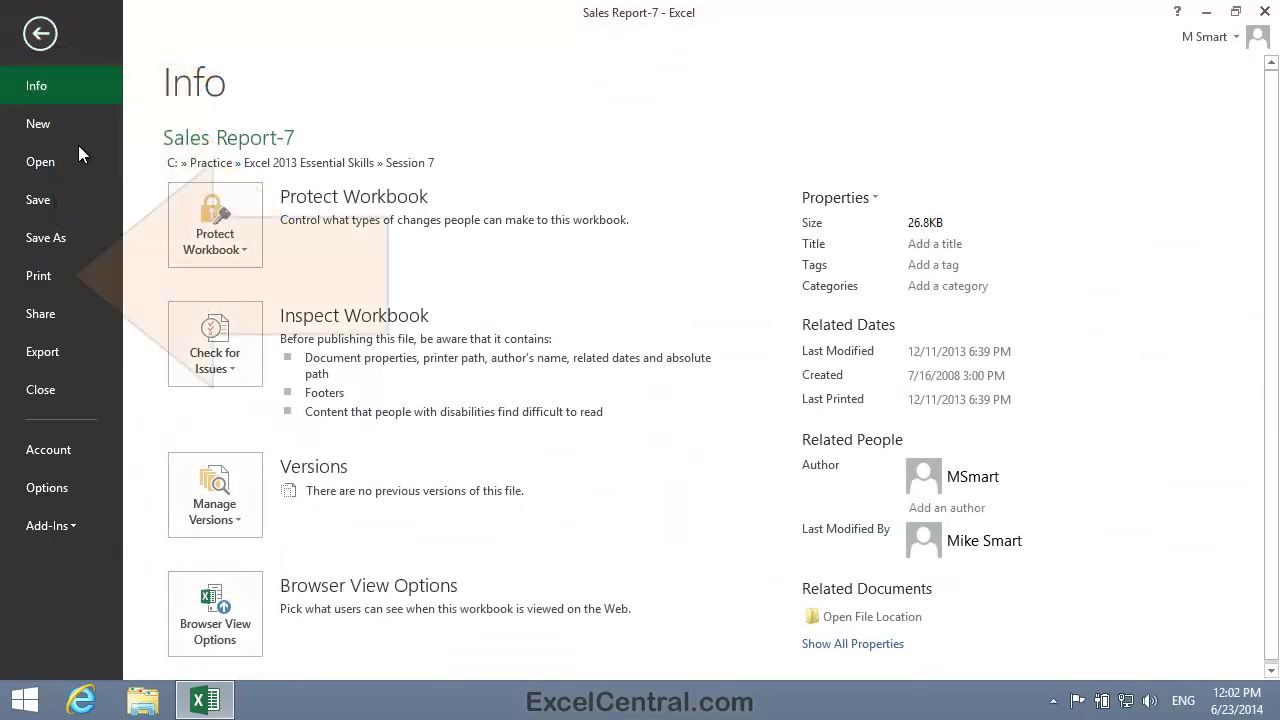
pyautogui.click(40, 276)
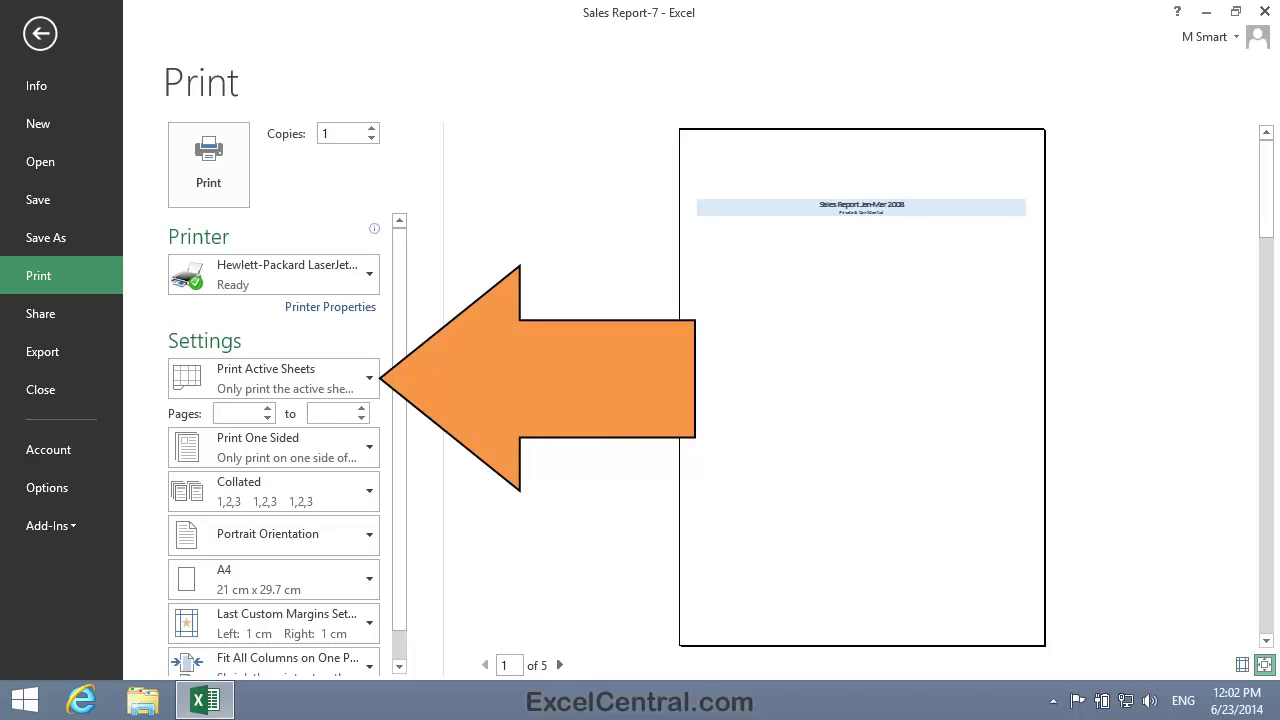
pyautogui.click(367, 377)
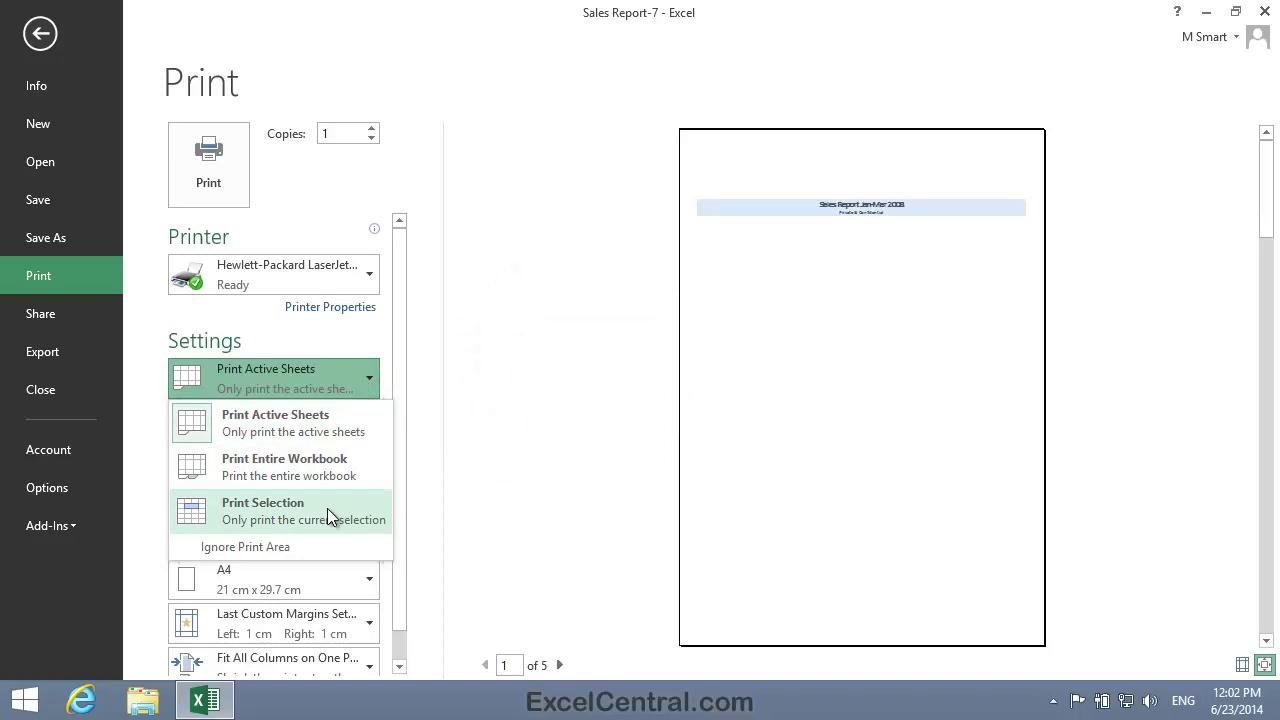
pyautogui.press('Escape')
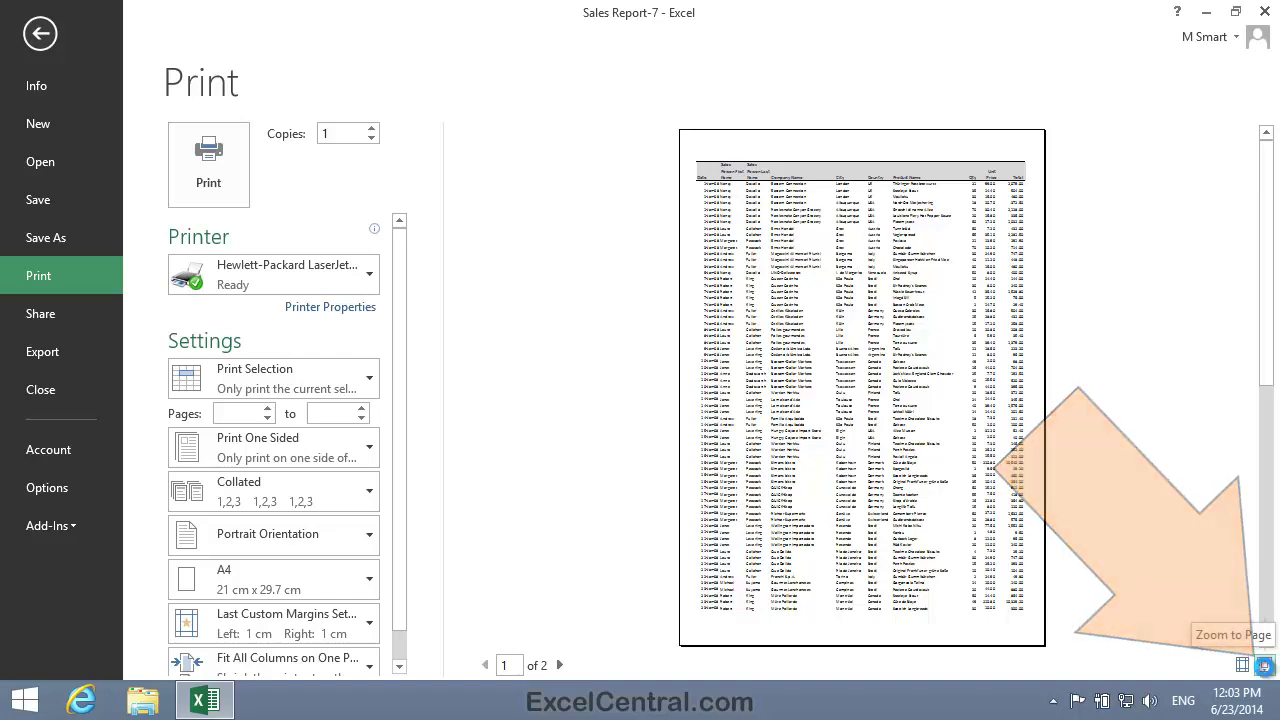
# - Zoom the preview to page, flip between its two pages, then return to the sheet
pyautogui.click(1264, 665)
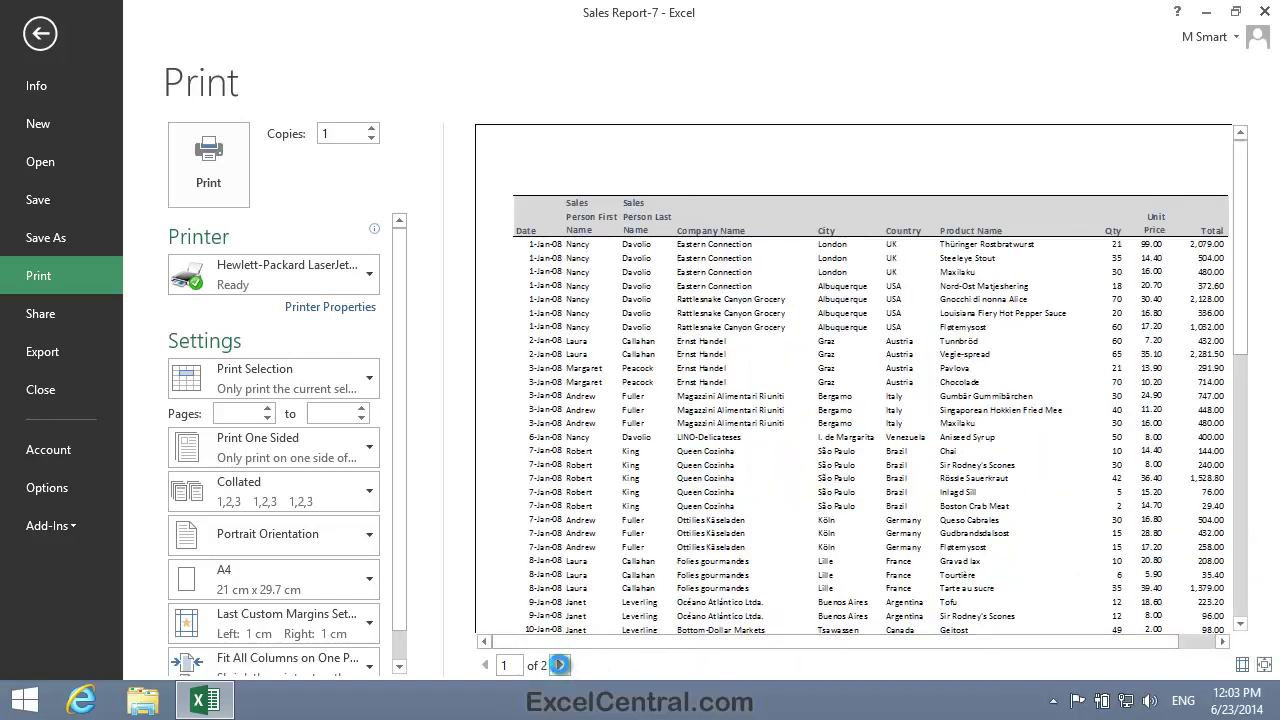
pyautogui.click(559, 665)
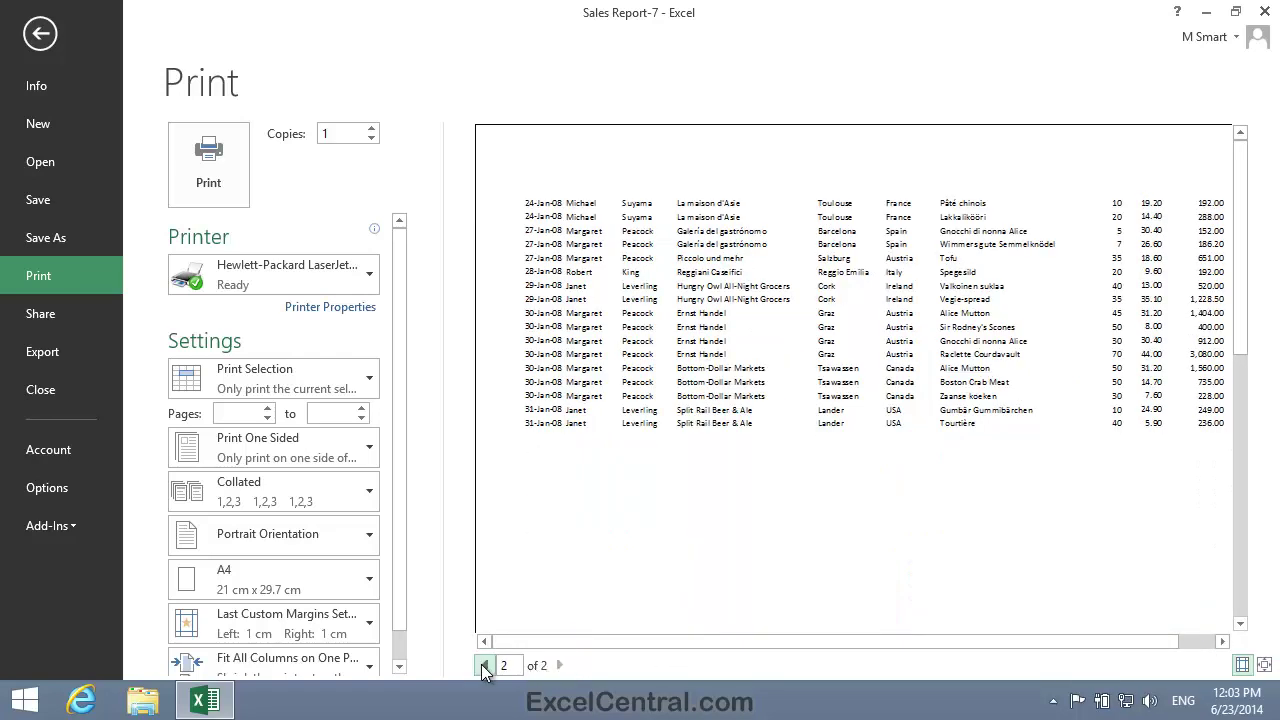
pyautogui.click(485, 665)
pyautogui.click(559, 665)
pyautogui.scroll(1, 1027, 443)
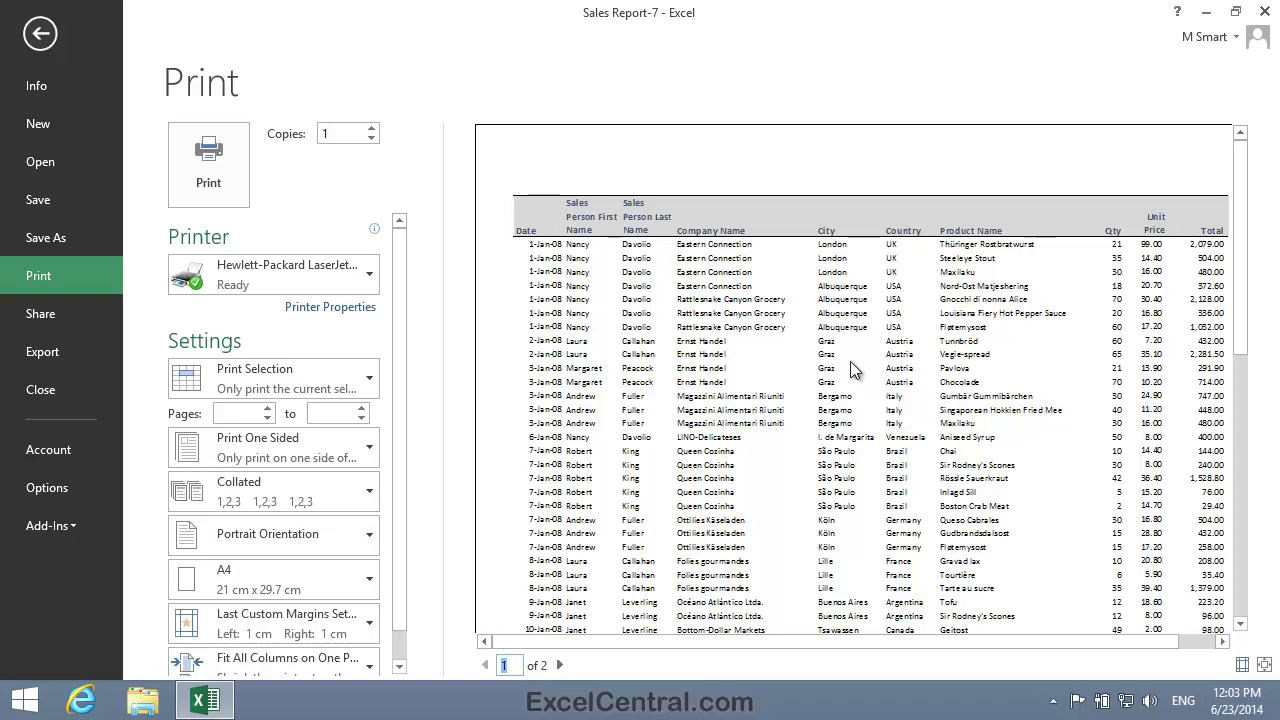
pyautogui.click(39, 35)
# - Close Excel, relaunch it from Start and reopen Sales Report-7 from Recent
pyautogui.click(1265, 12)
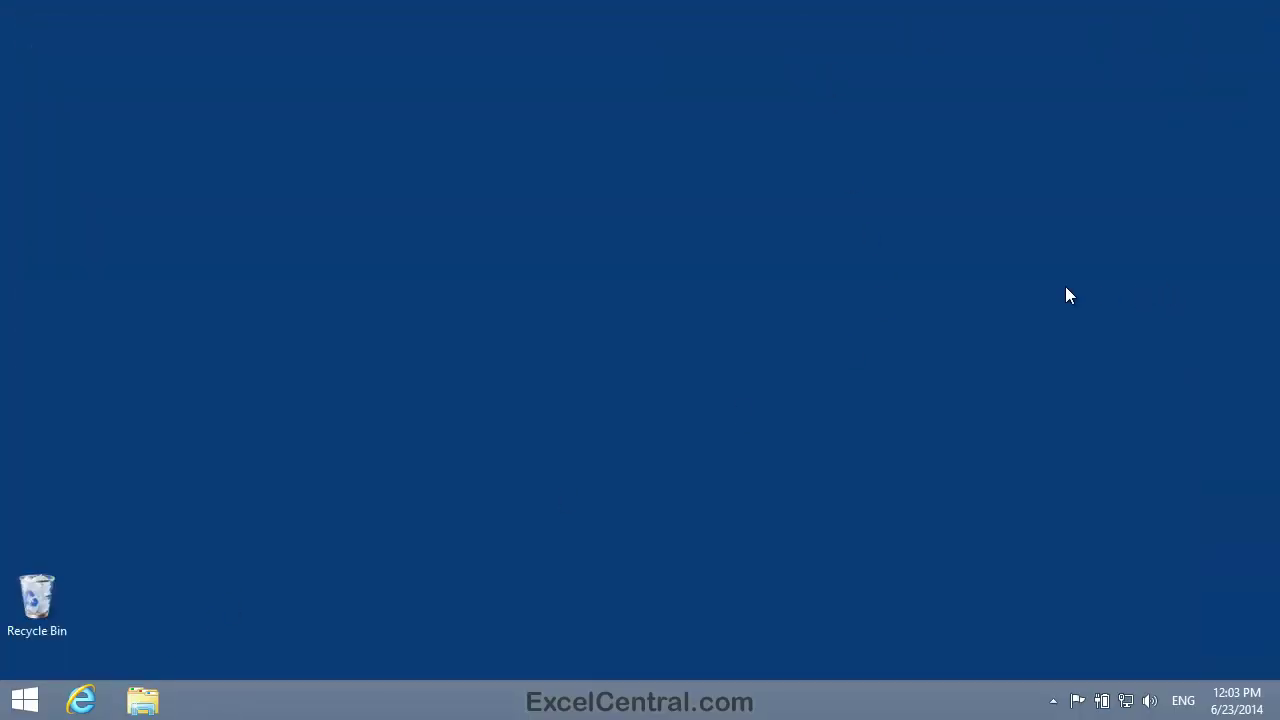
pyautogui.press('super')
pyautogui.click(197, 290)
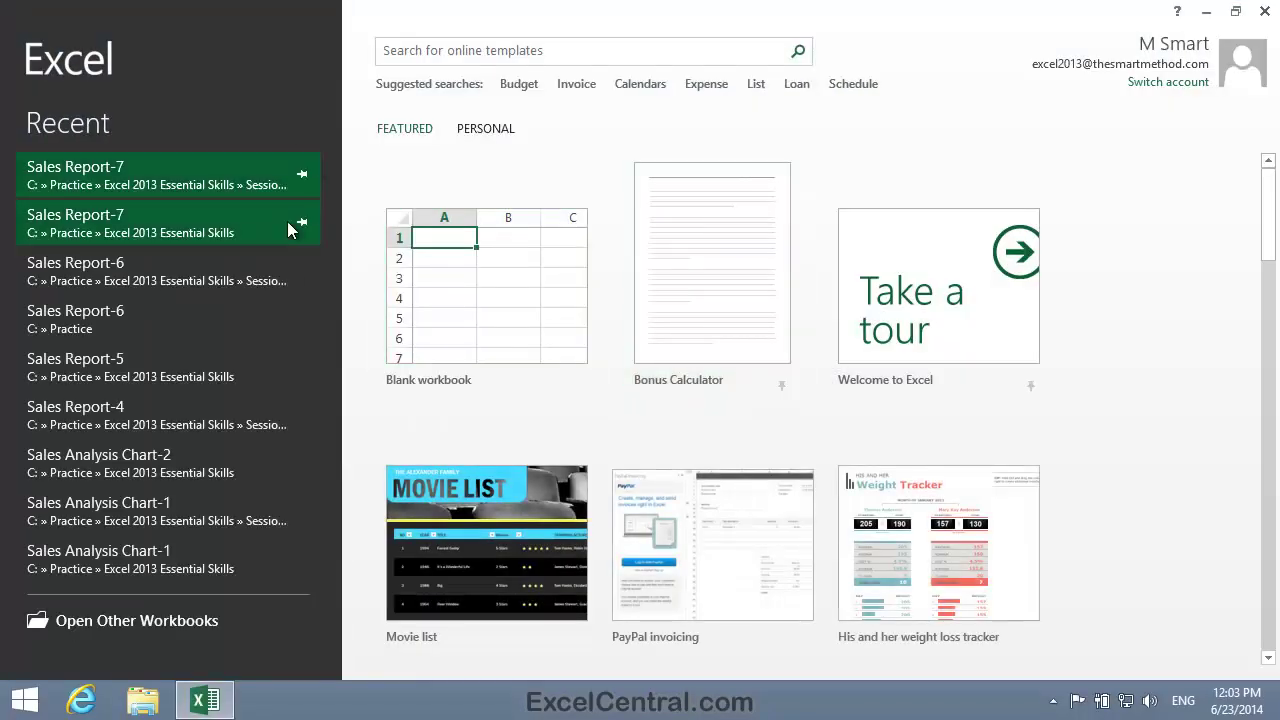
pyautogui.click(124, 171)
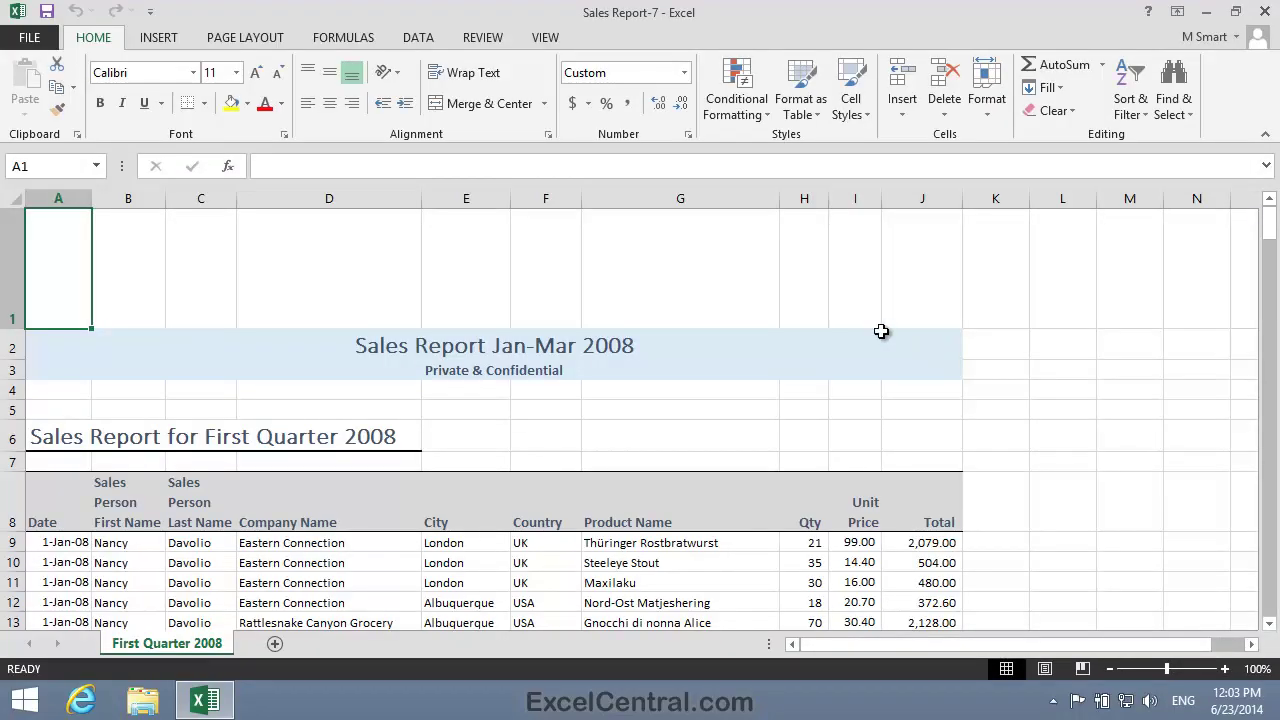
# - Check that the whole sheet previews as five pages, then return to the worksheet
pyautogui.click(24, 40)
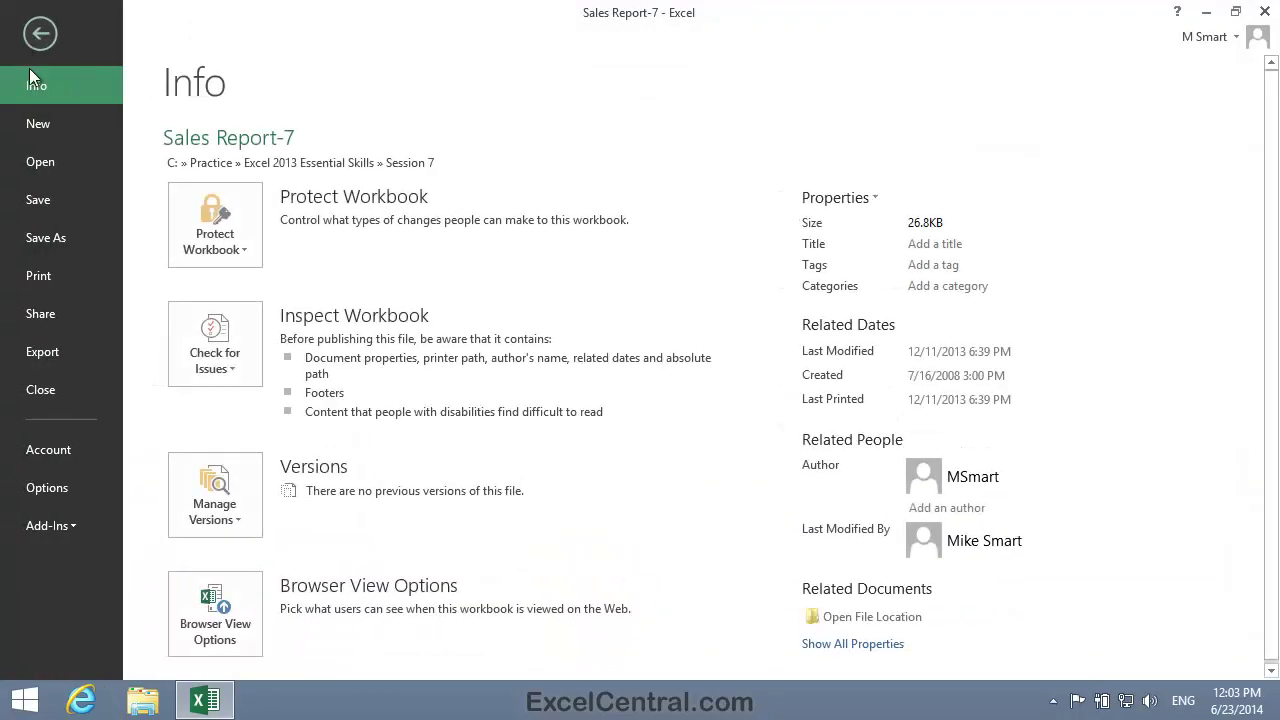
pyautogui.click(51, 275)
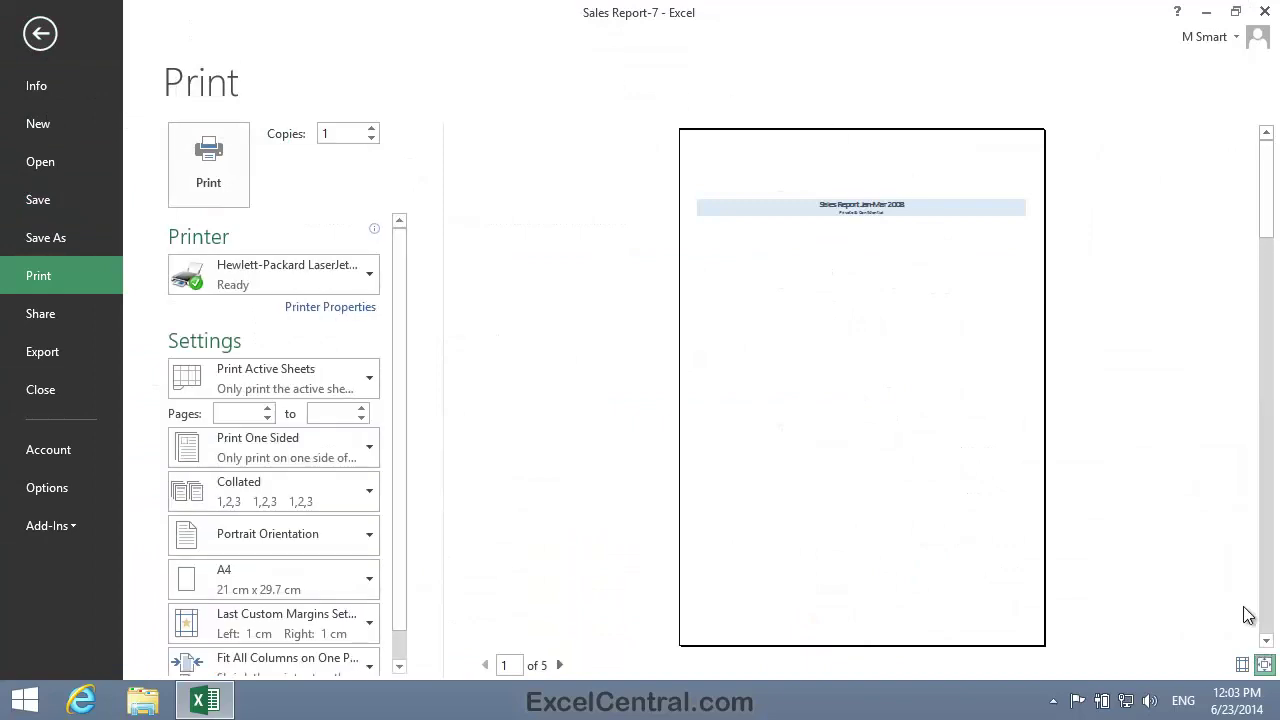
pyautogui.scroll(-4, 1268, 636)
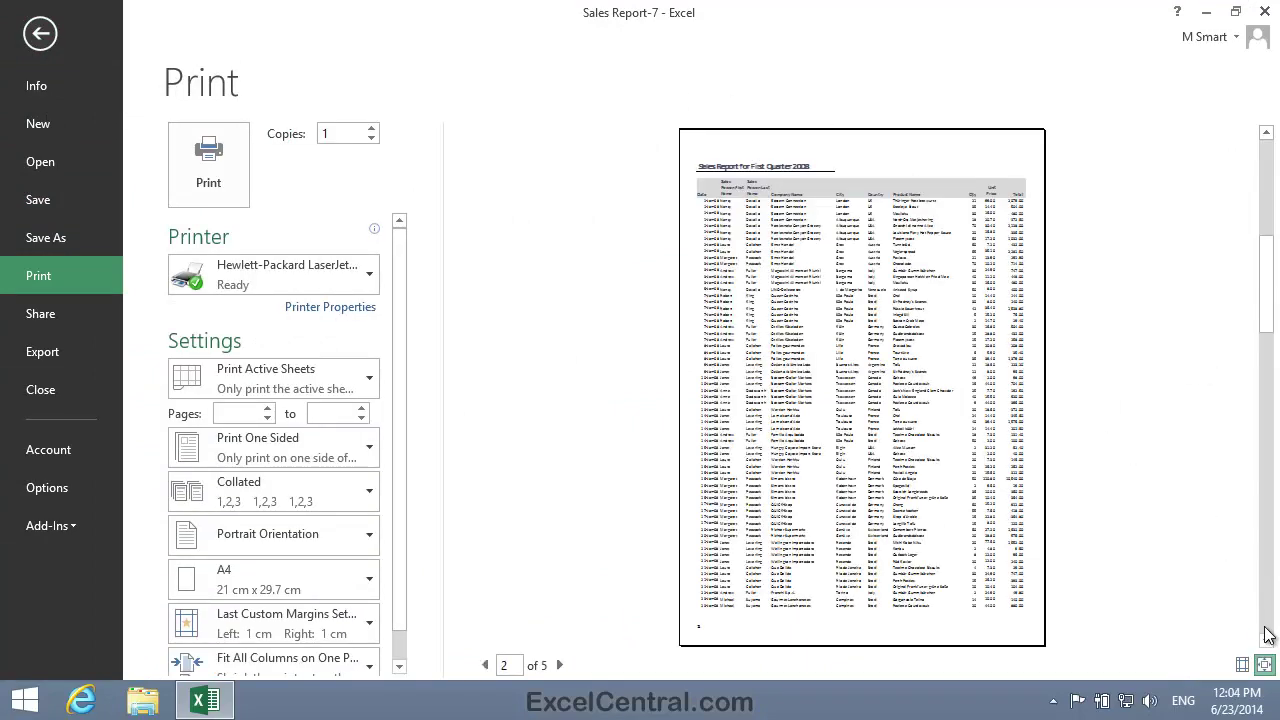
pyautogui.scroll(-1, 1268, 636)
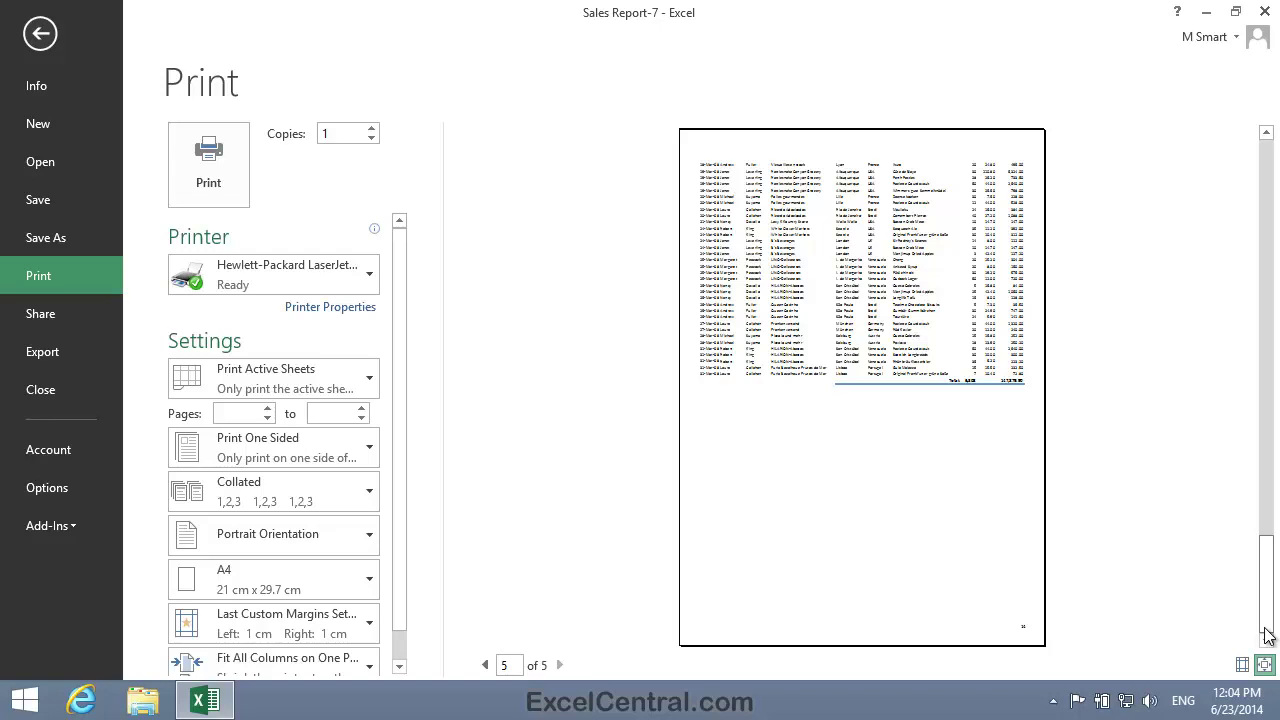
pyautogui.click(65, 39)
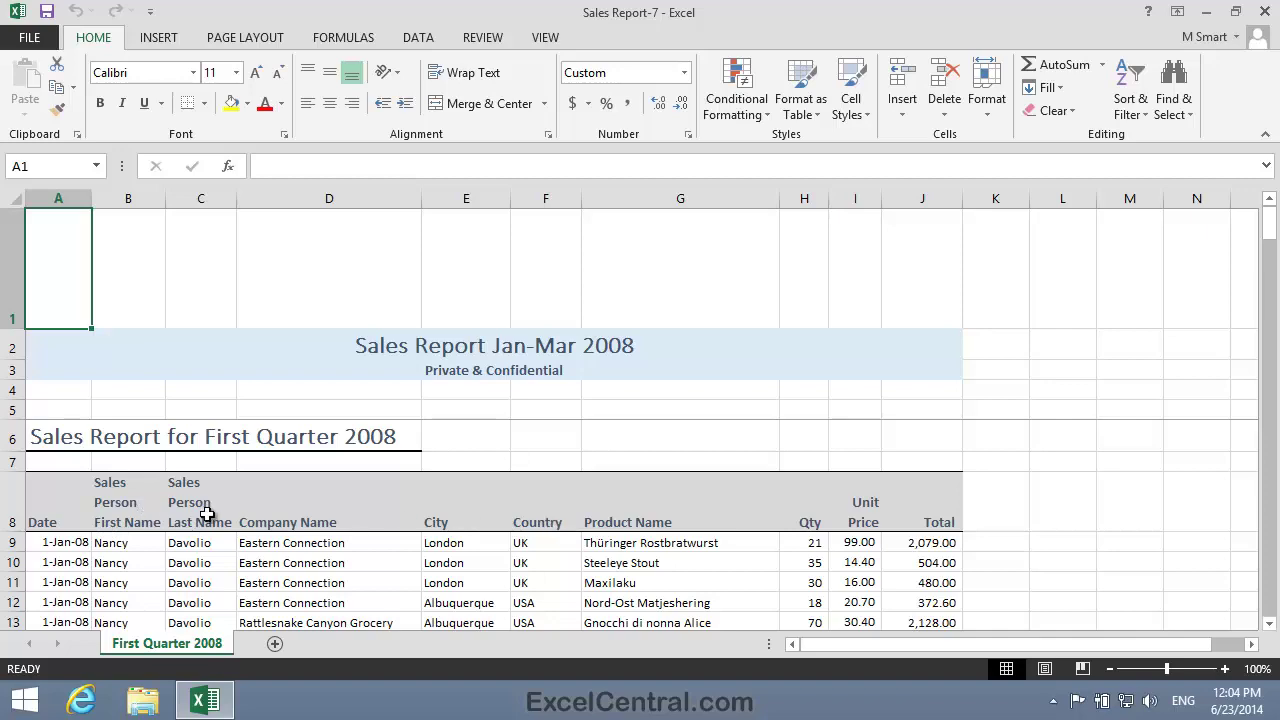
# - Set A8:J93, the header and January rows, as the sheet's print area
pyautogui.hotkey('ctrl', 'End')
pyautogui.moveTo(42, 512); pyautogui.dragTo(886, 594)
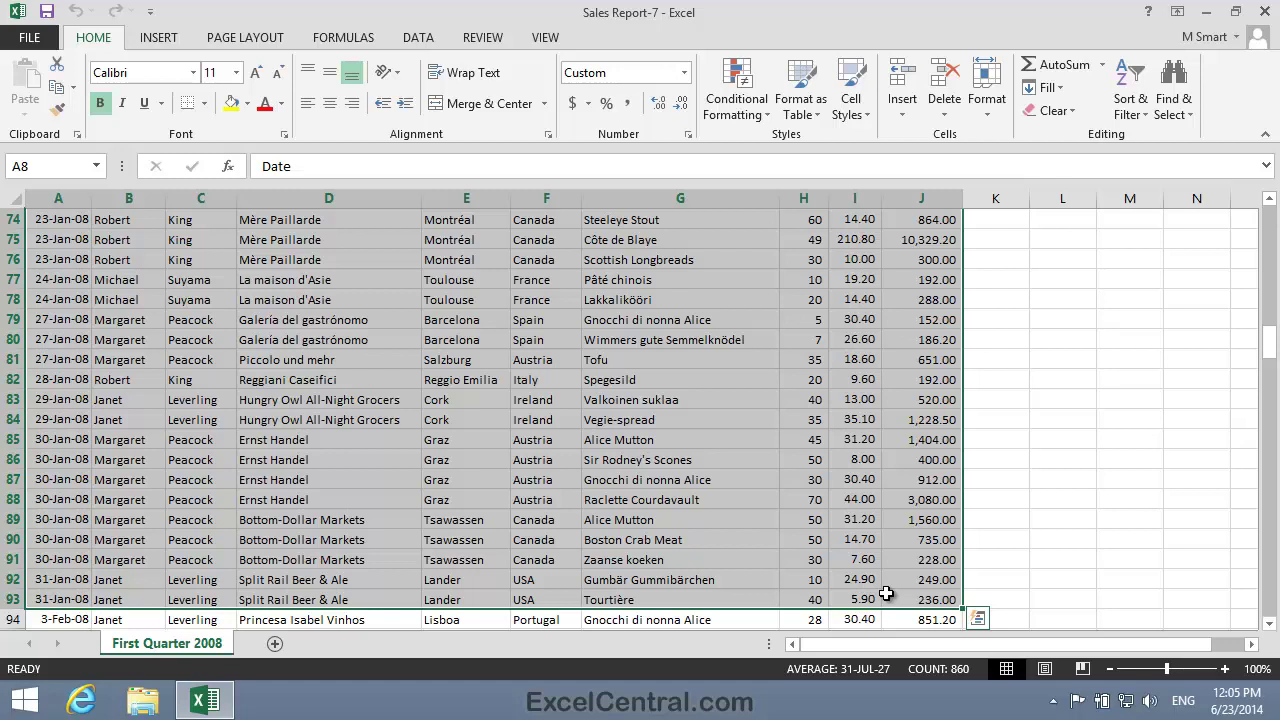
pyautogui.click(240, 38)
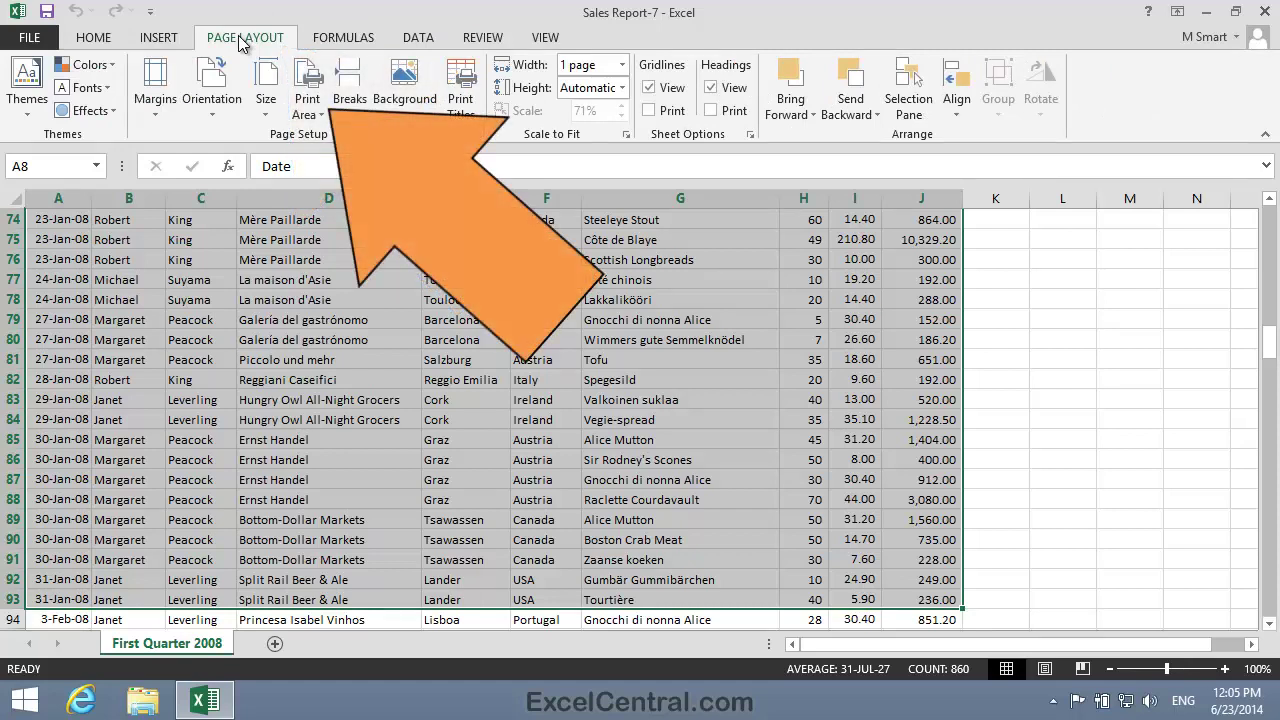
pyautogui.click(312, 104)
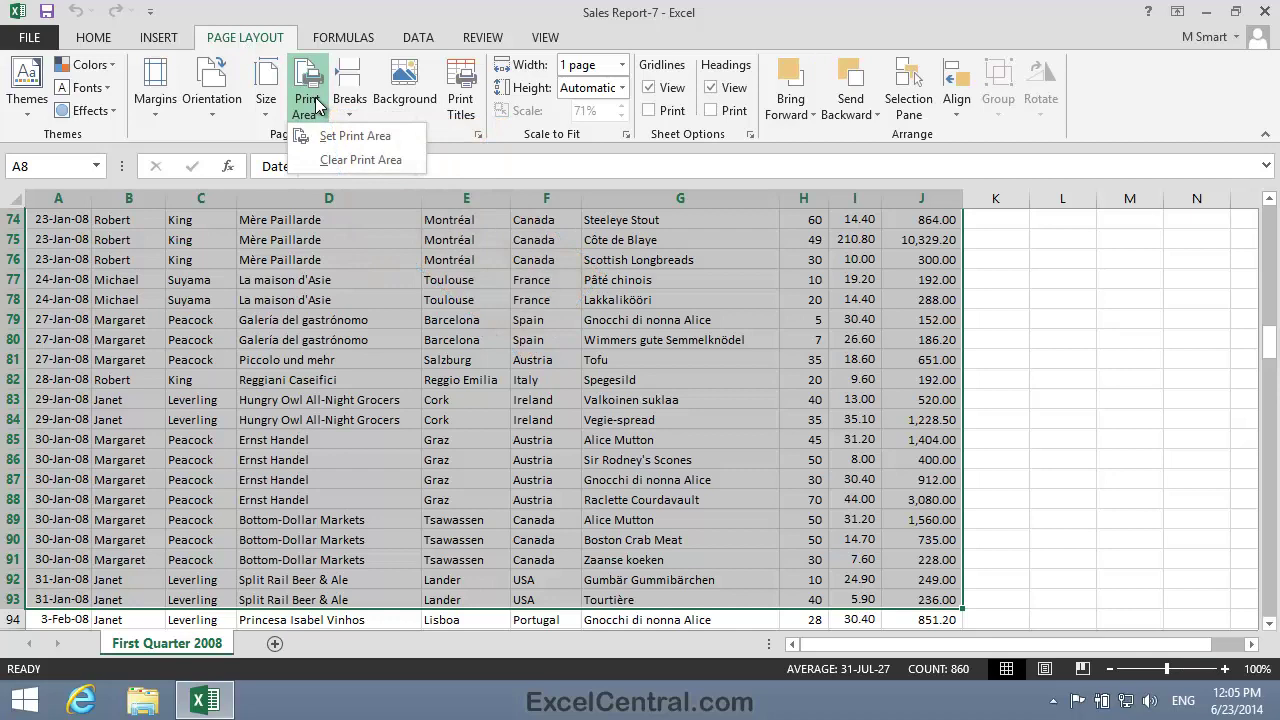
pyautogui.click(345, 136)
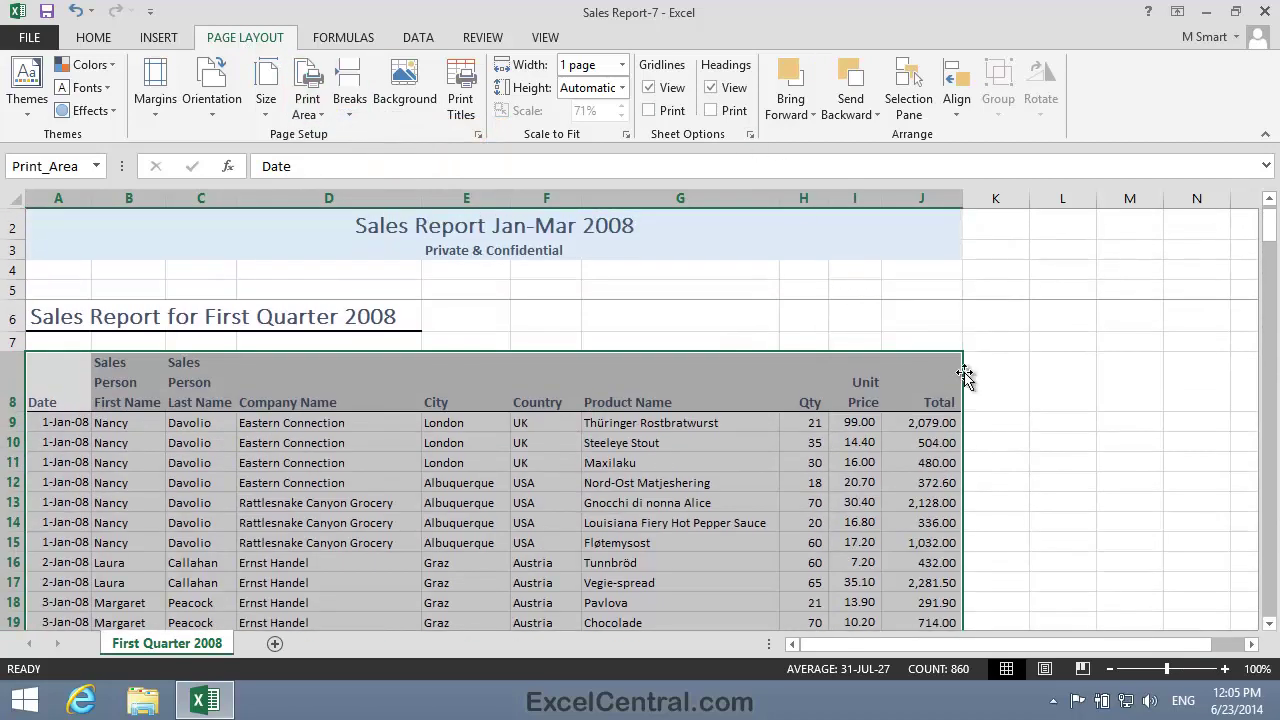
# - Deselect the range and scroll the sheet to check the print area boundary
pyautogui.click(1040, 362)
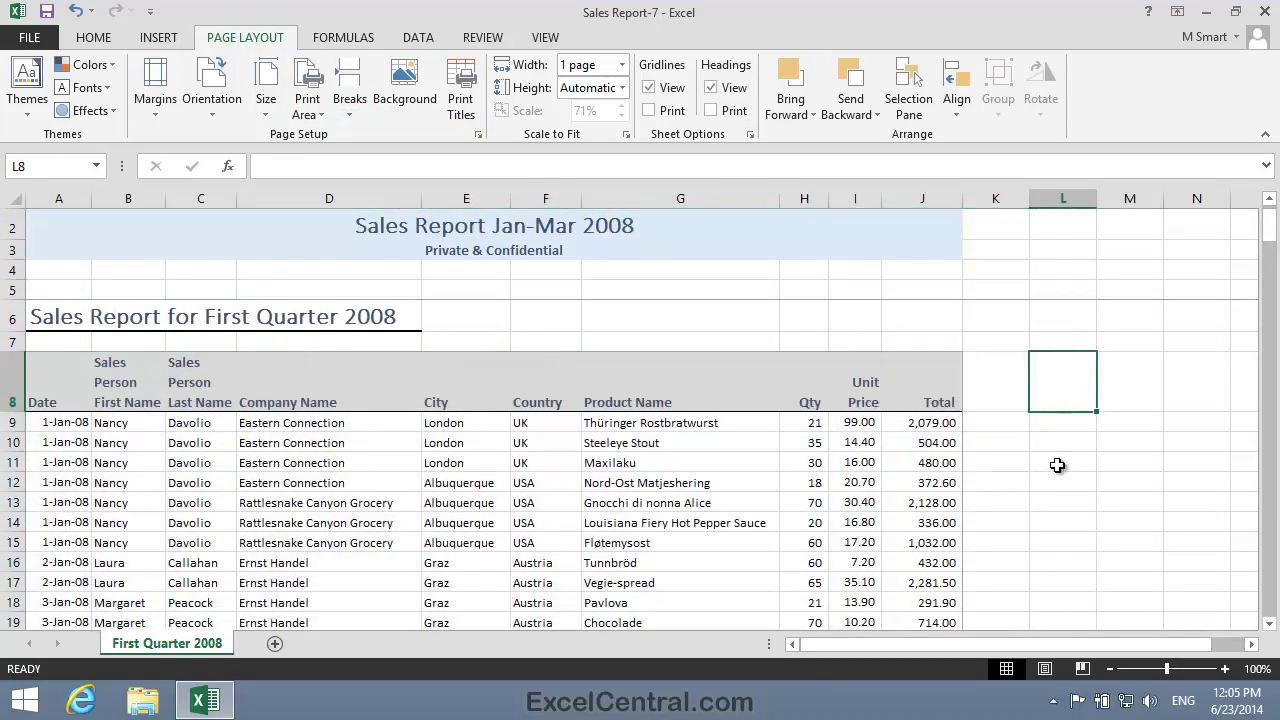
pyautogui.scroll(-15, 1057, 468)
pyautogui.scroll(-16, 1035, 501)
pyautogui.scroll(4, 1034, 503)
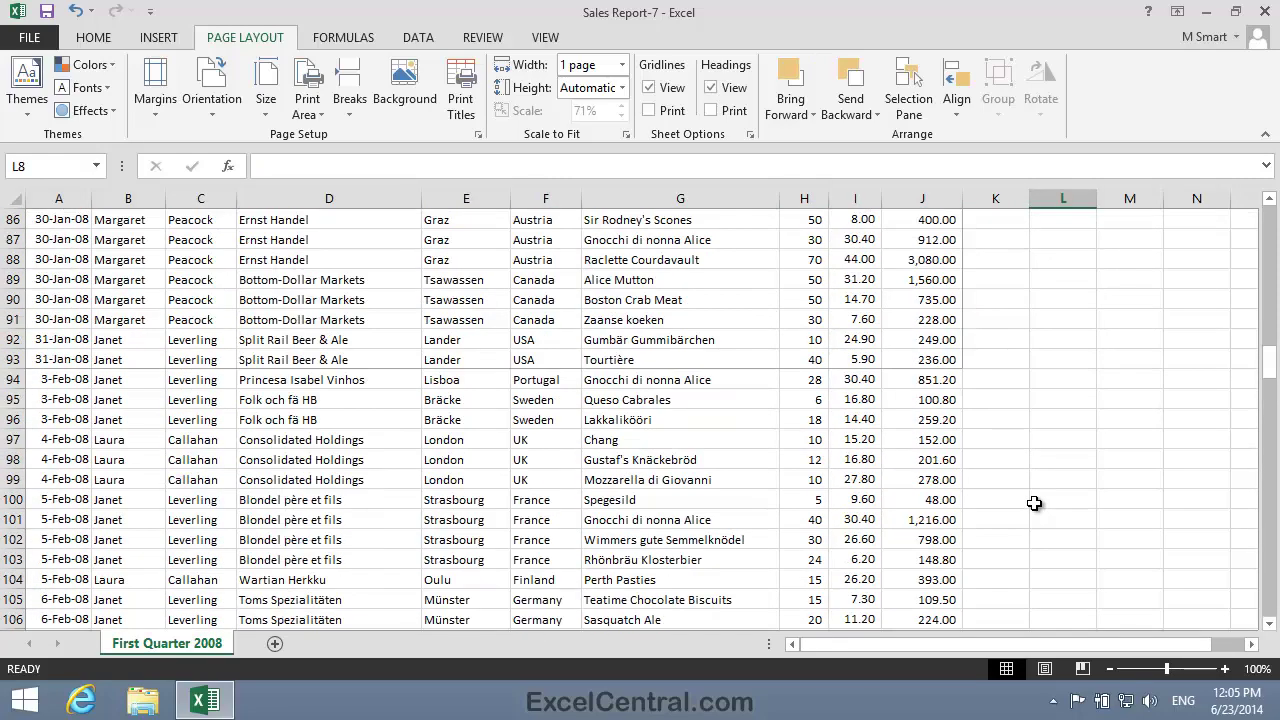
pyautogui.scroll(20, 1034, 503)
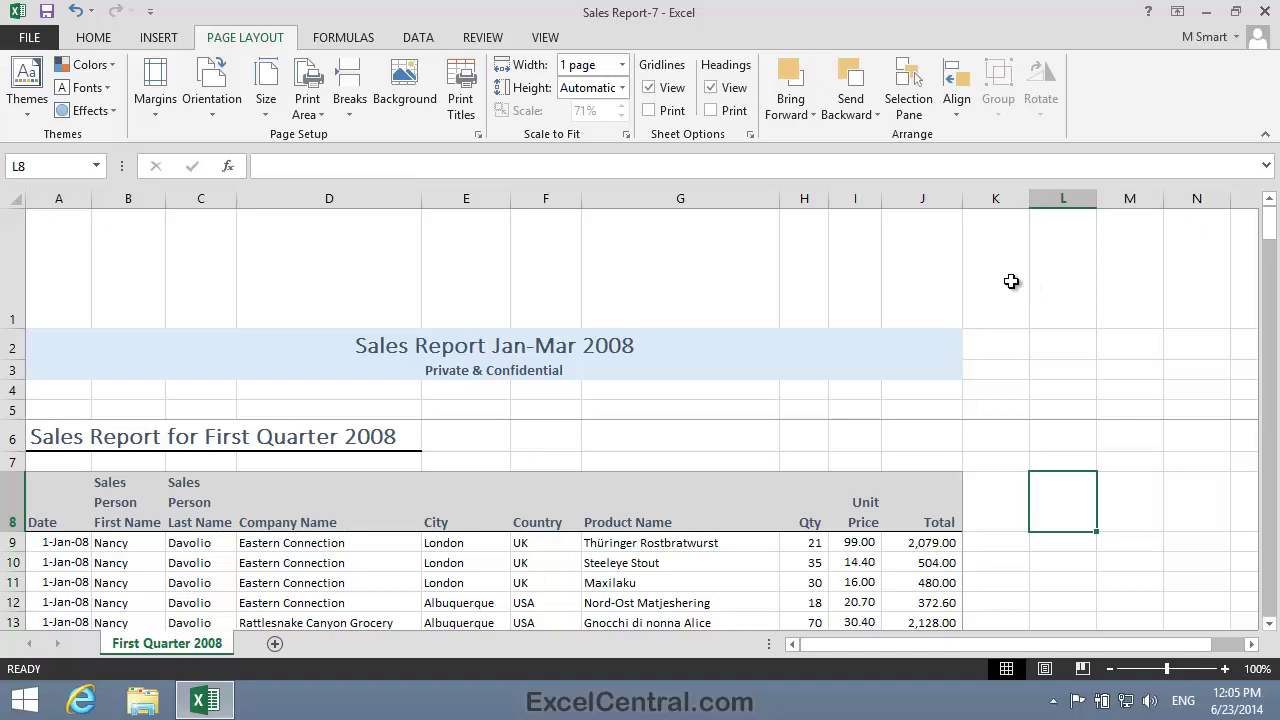
# - Preview the print area at Zoom to Page across its two pages, then close Excel
pyautogui.click(32, 38)
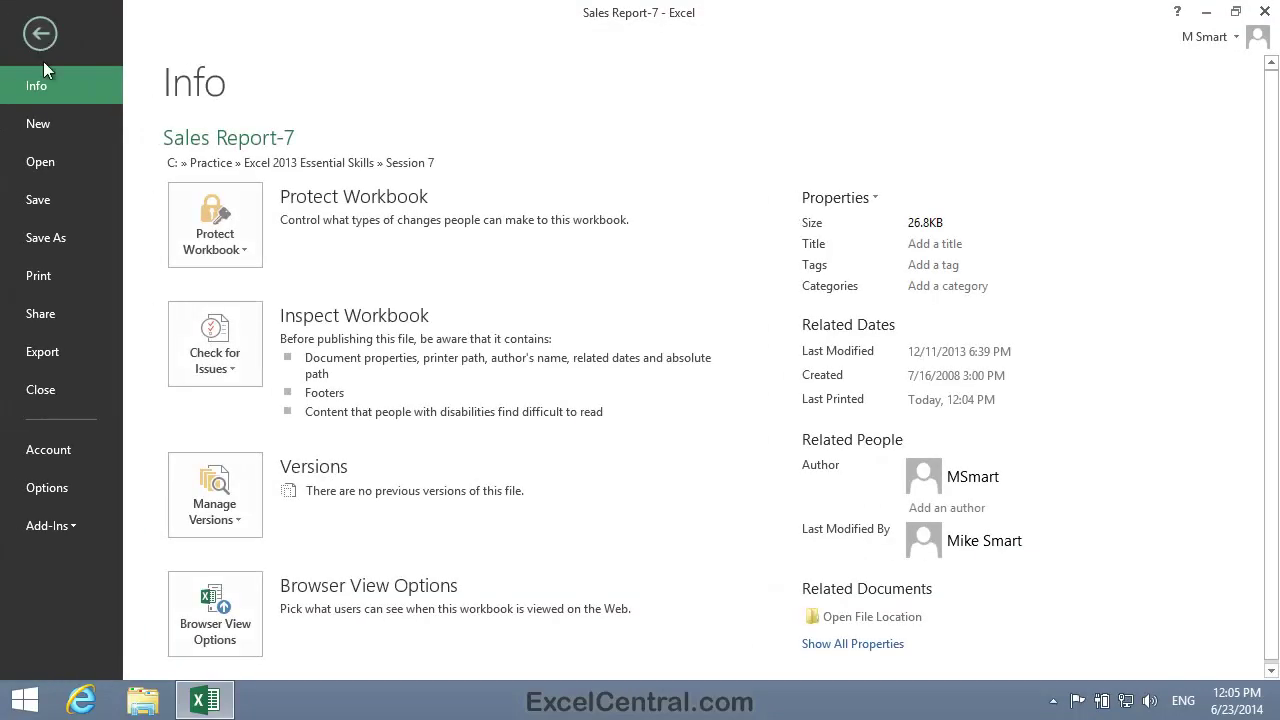
pyautogui.click(48, 275)
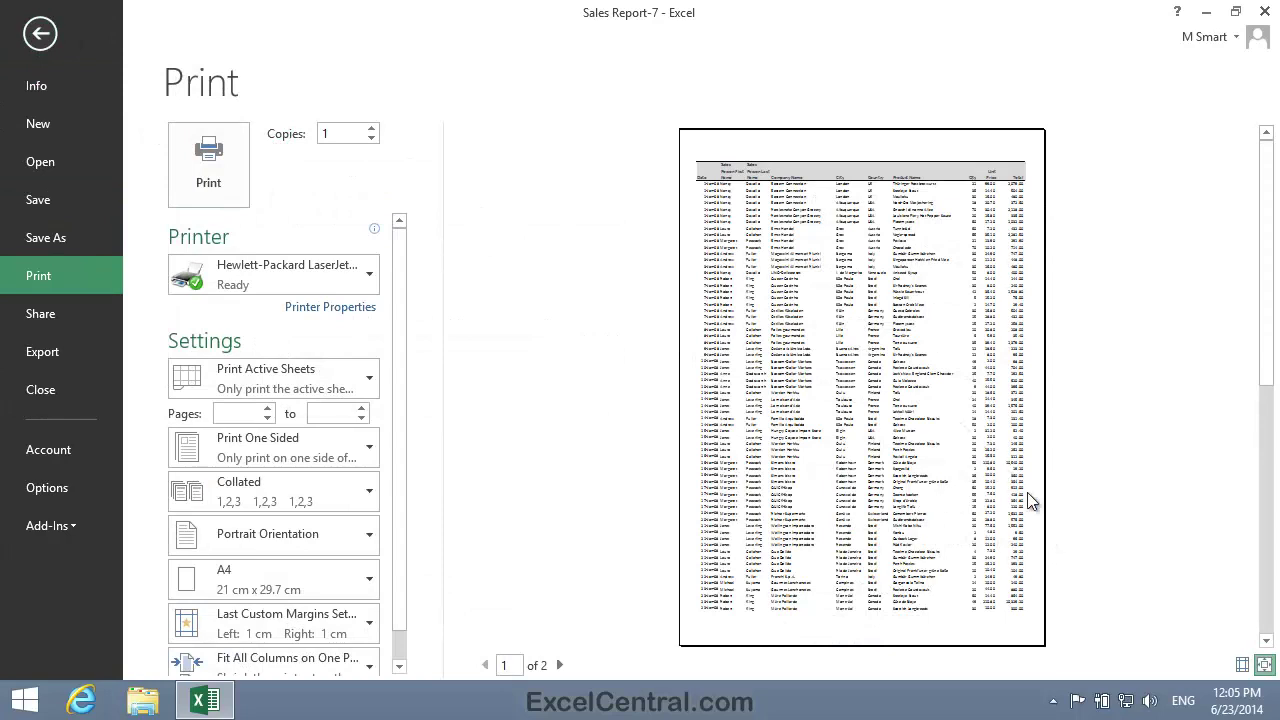
pyautogui.click(1264, 664)
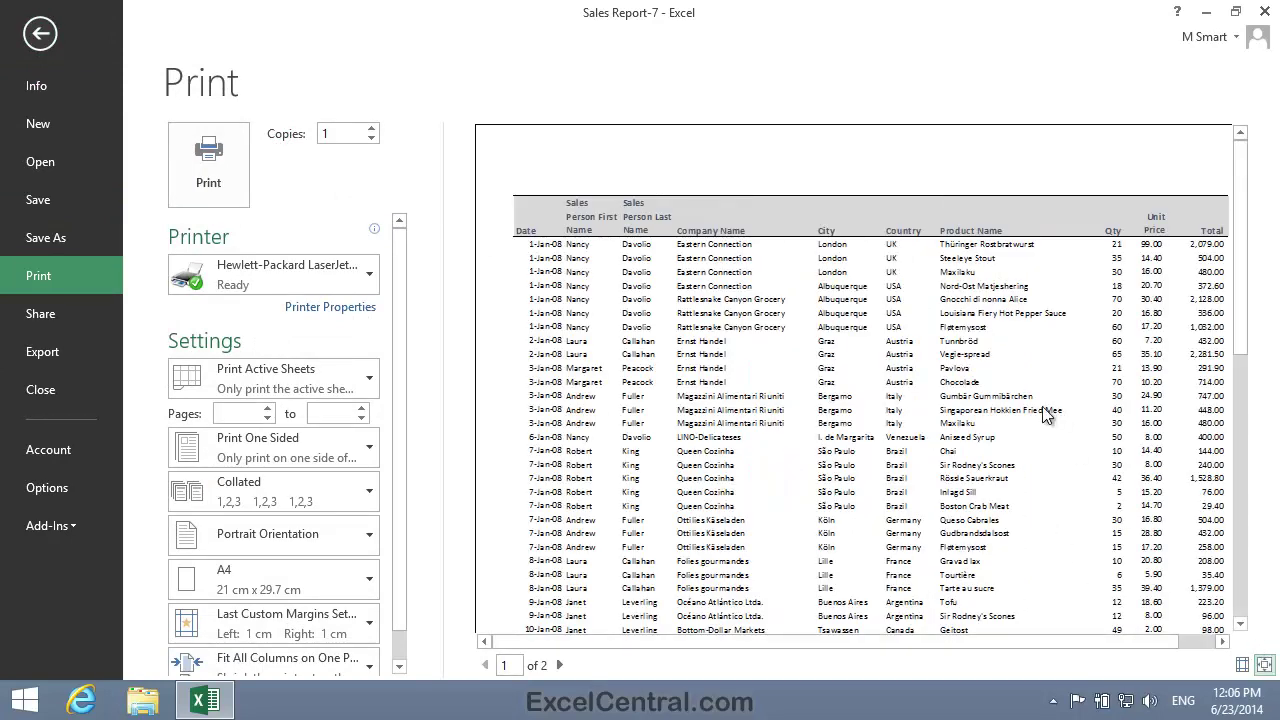
pyautogui.click(560, 666)
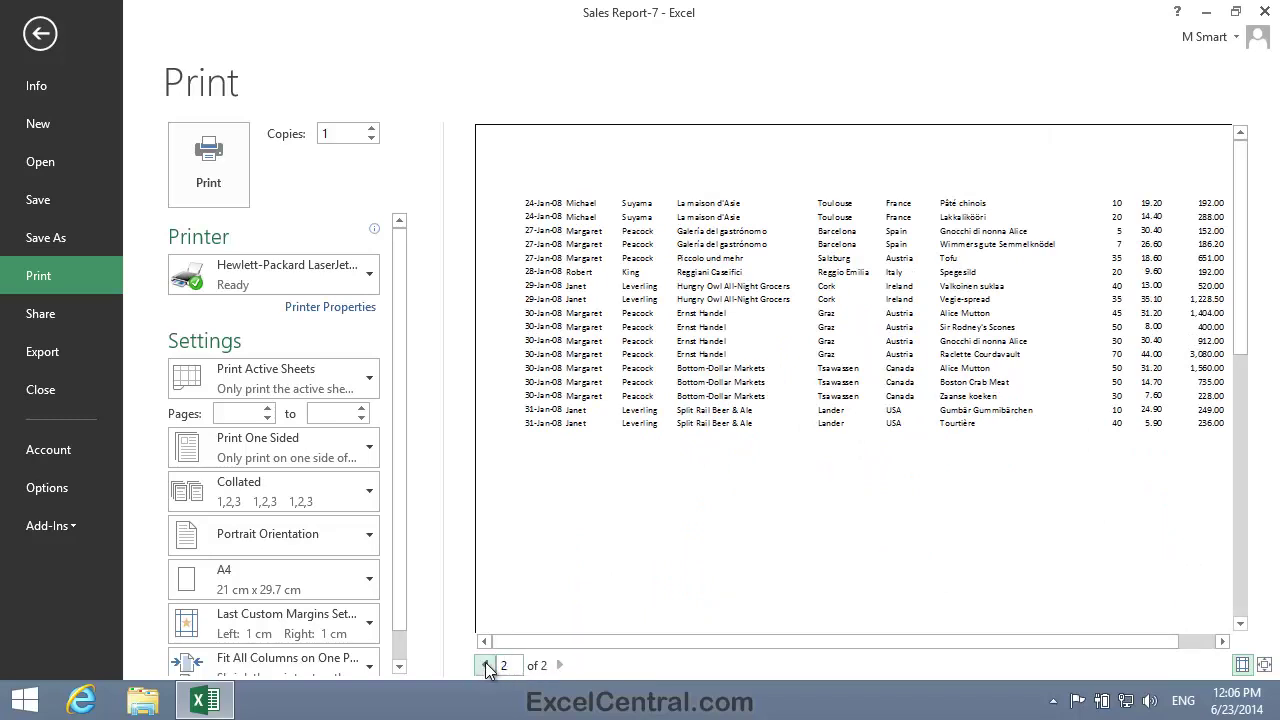
pyautogui.click(486, 665)
pyautogui.click(560, 666)
pyautogui.click(486, 665)
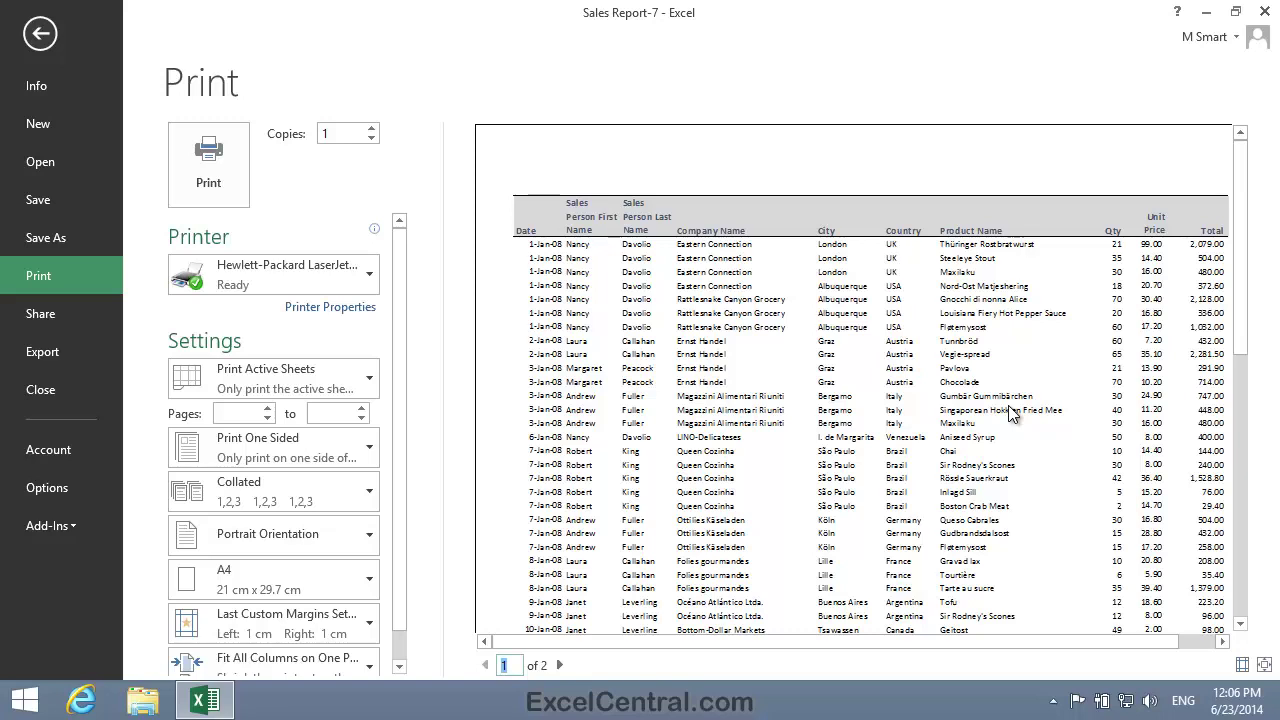
pyautogui.click(41, 34)
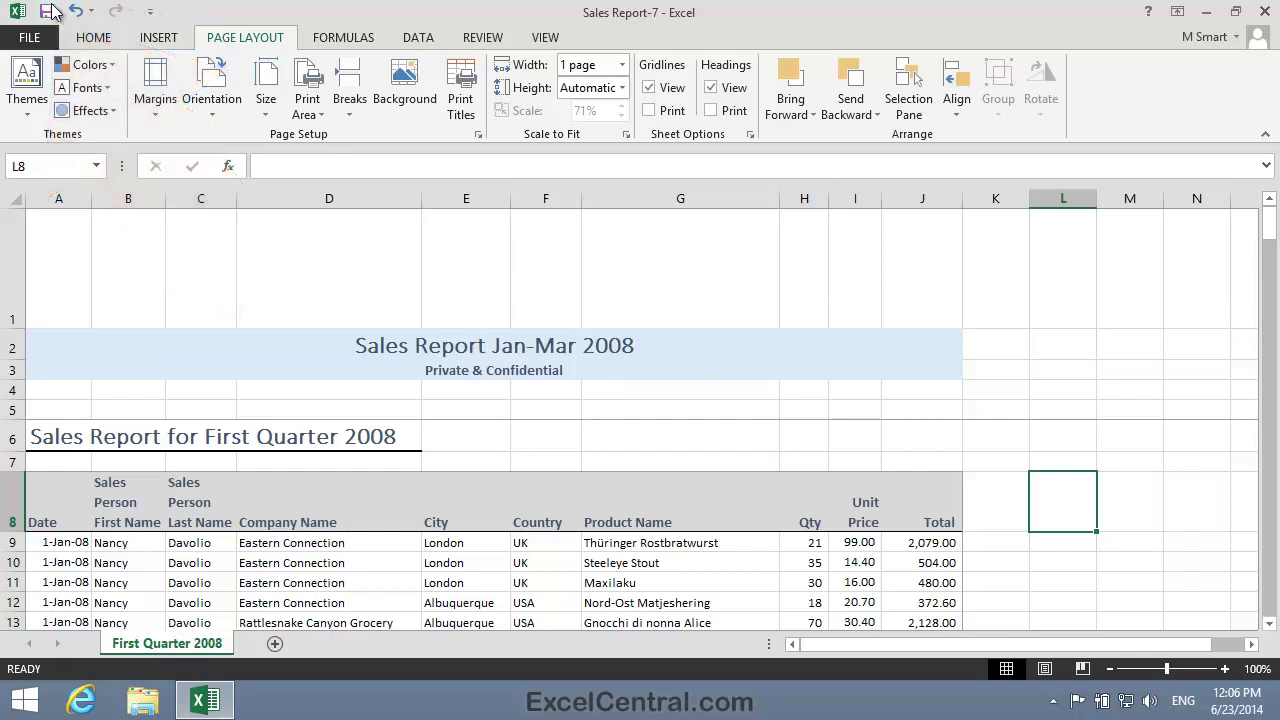
pyautogui.click(1266, 9)
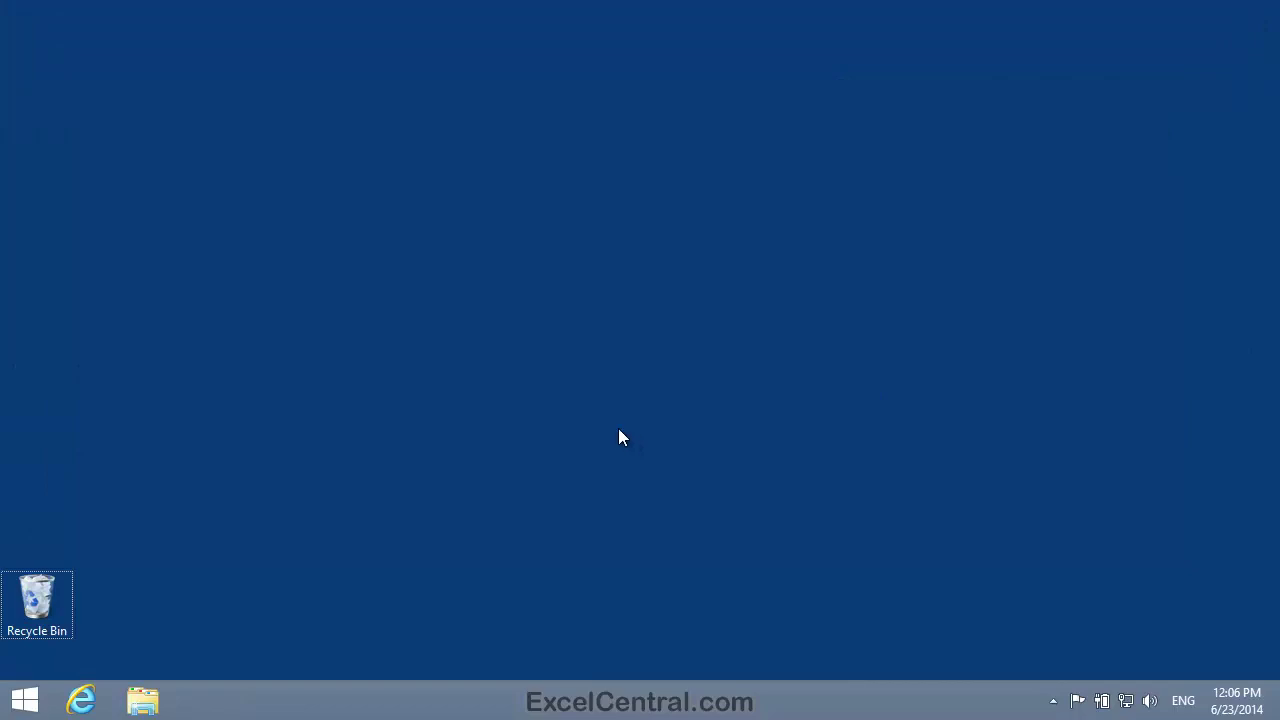
# - Relaunch Excel, reopen Sales Report-7 and show its print preview
pyautogui.press('super')
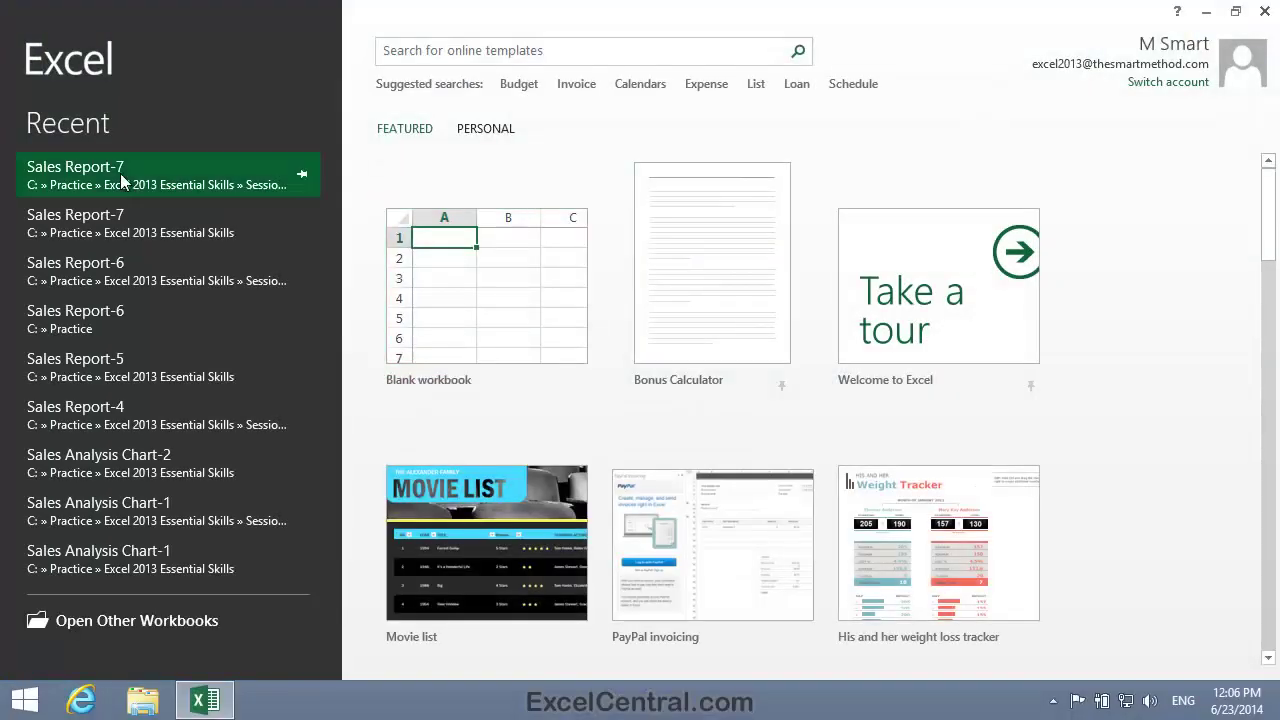
pyautogui.click(120, 171)
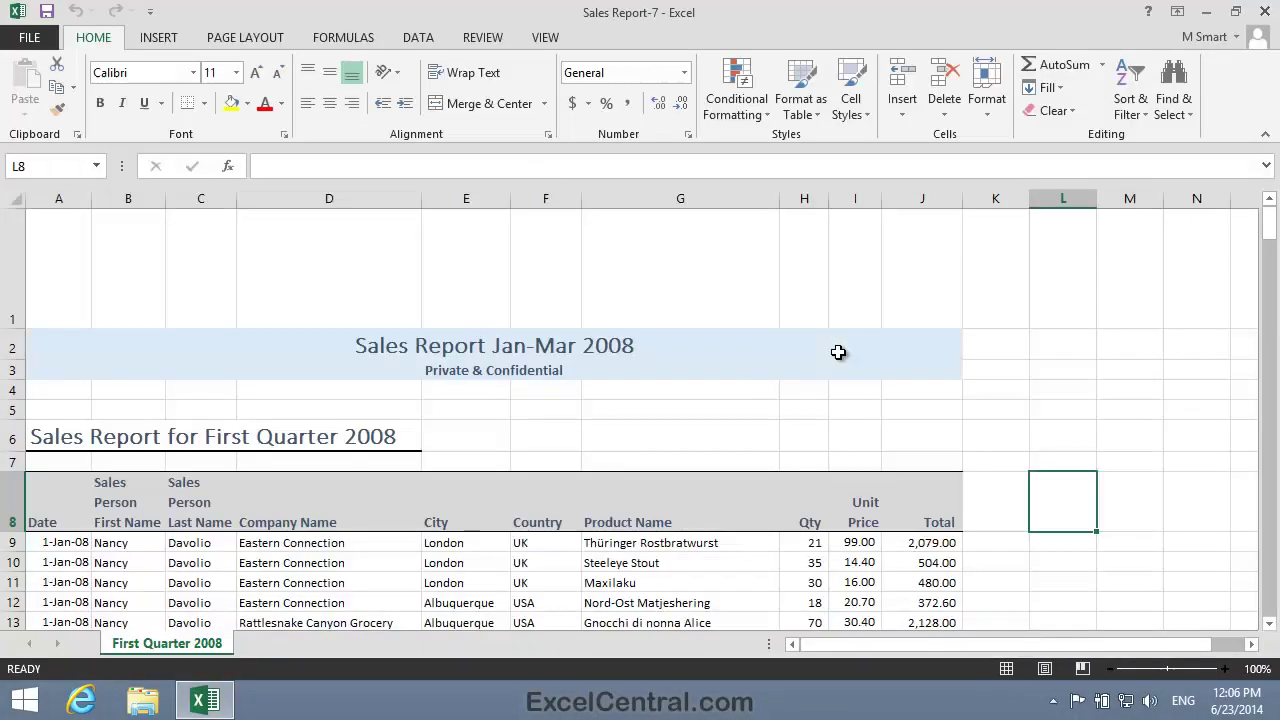
pyautogui.click(38, 37)
pyautogui.click(50, 285)
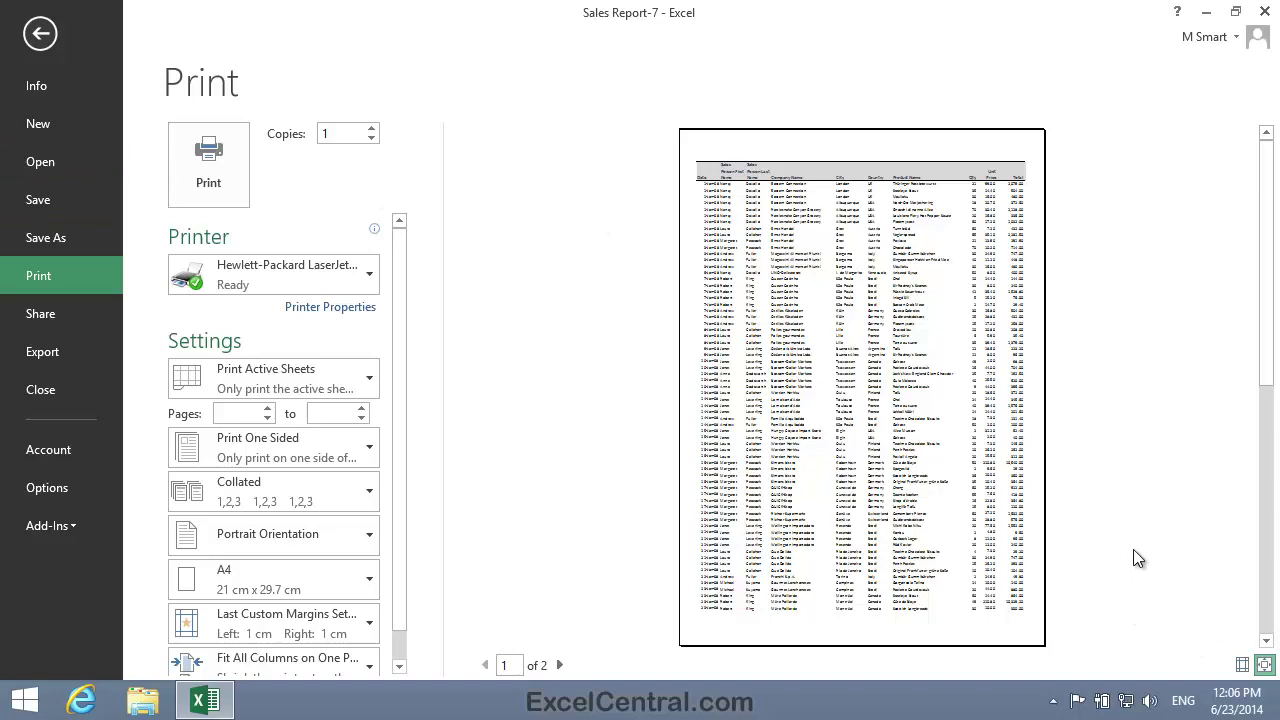
# - Zoom the preview to page and flip between its two January pages
pyautogui.click(1264, 665)
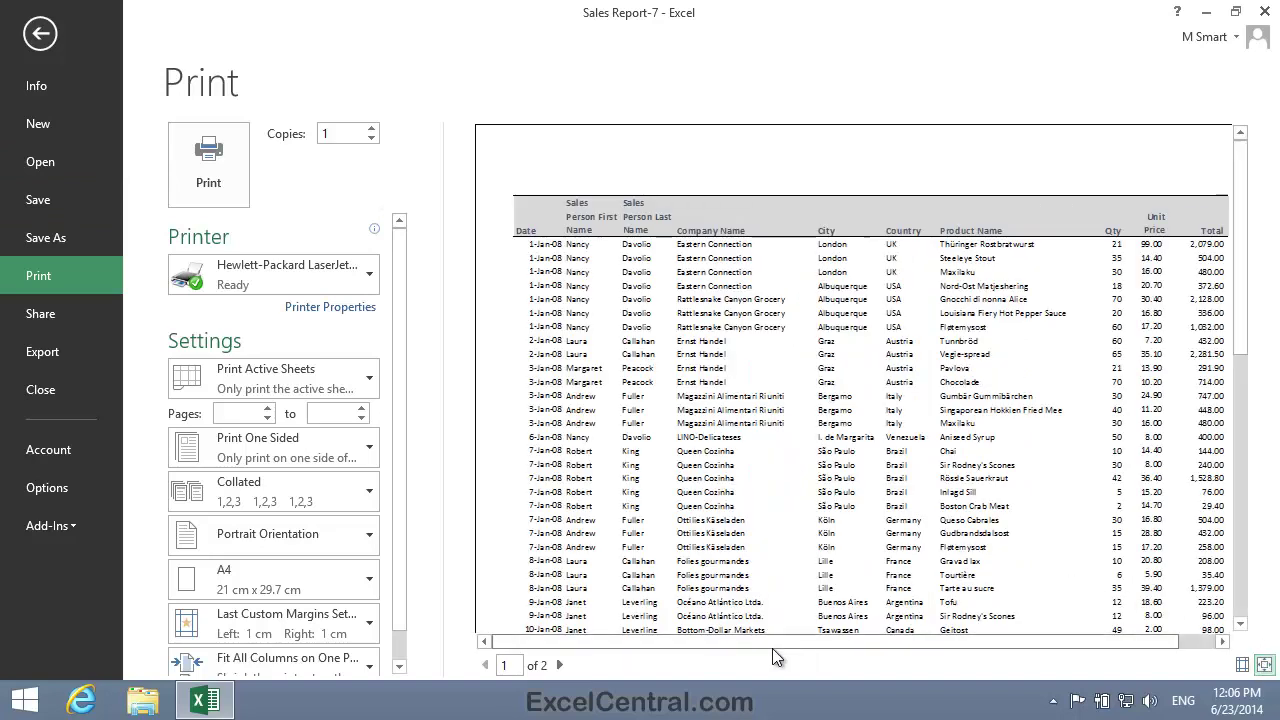
pyautogui.click(559, 665)
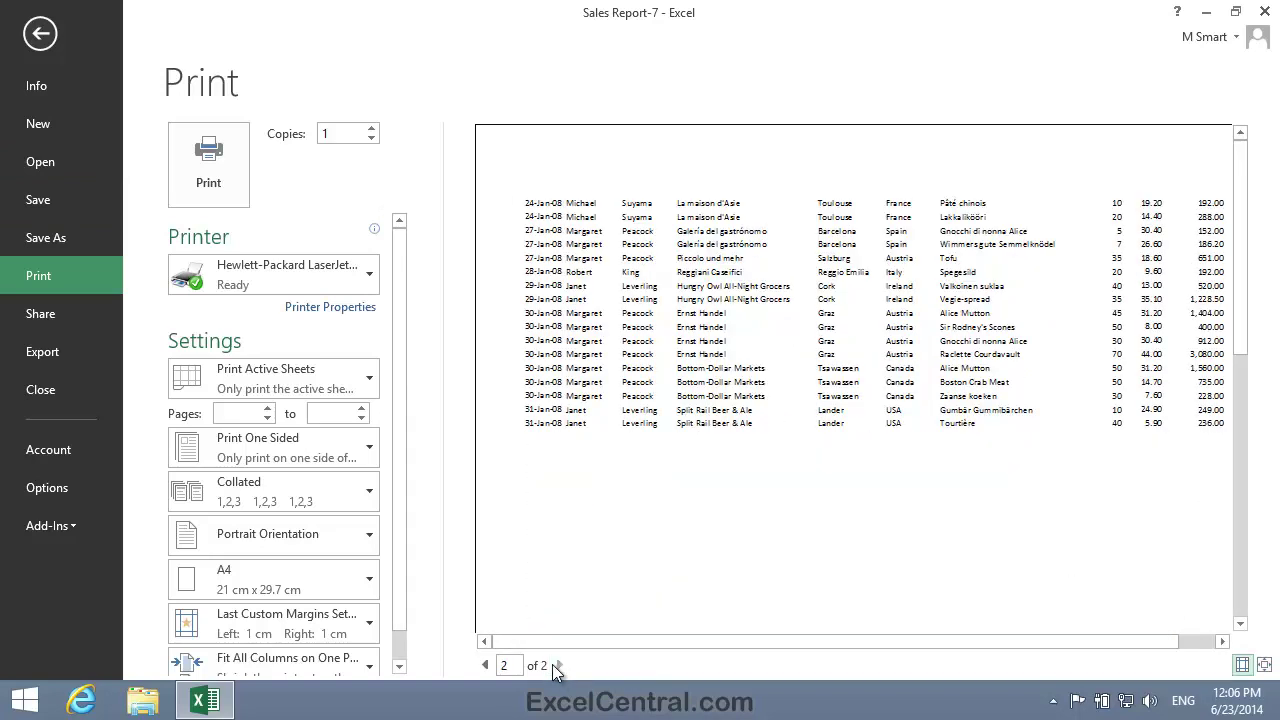
pyautogui.click(486, 665)
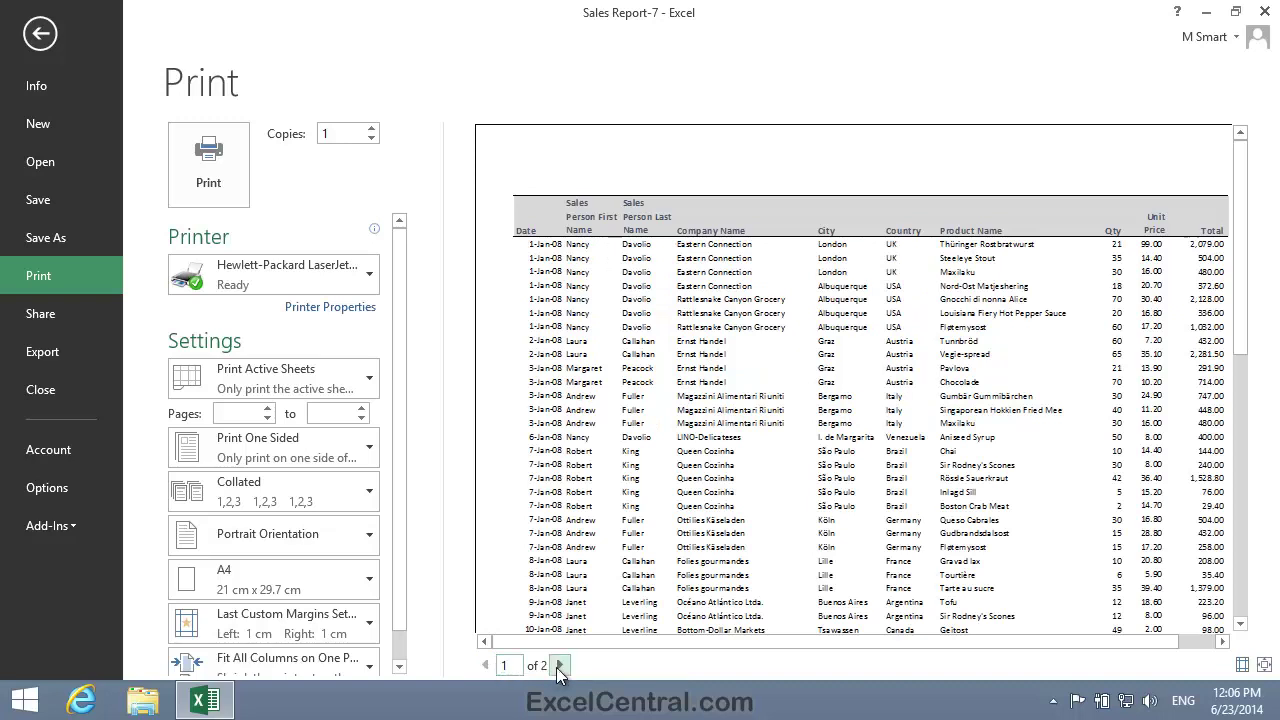
pyautogui.click(559, 665)
pyautogui.click(486, 665)
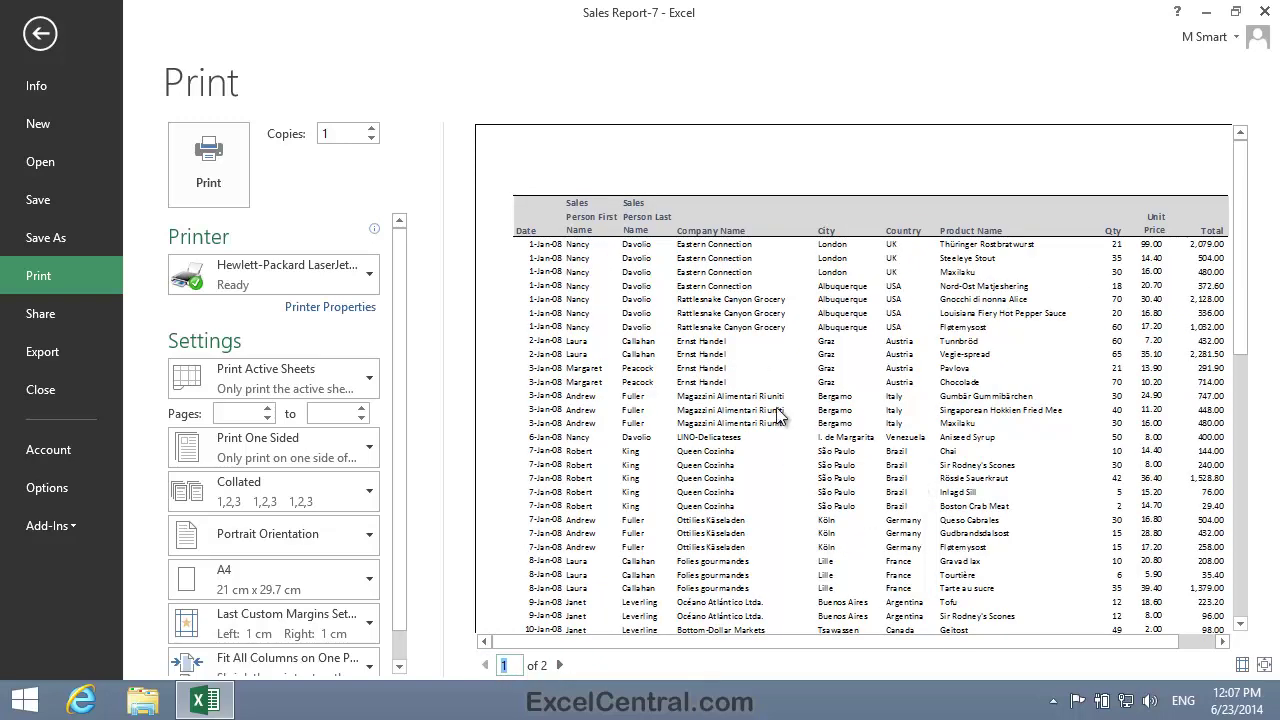
# - Leave the print preview and return to the Sales Report-7 worksheet
pyautogui.click(40, 35)
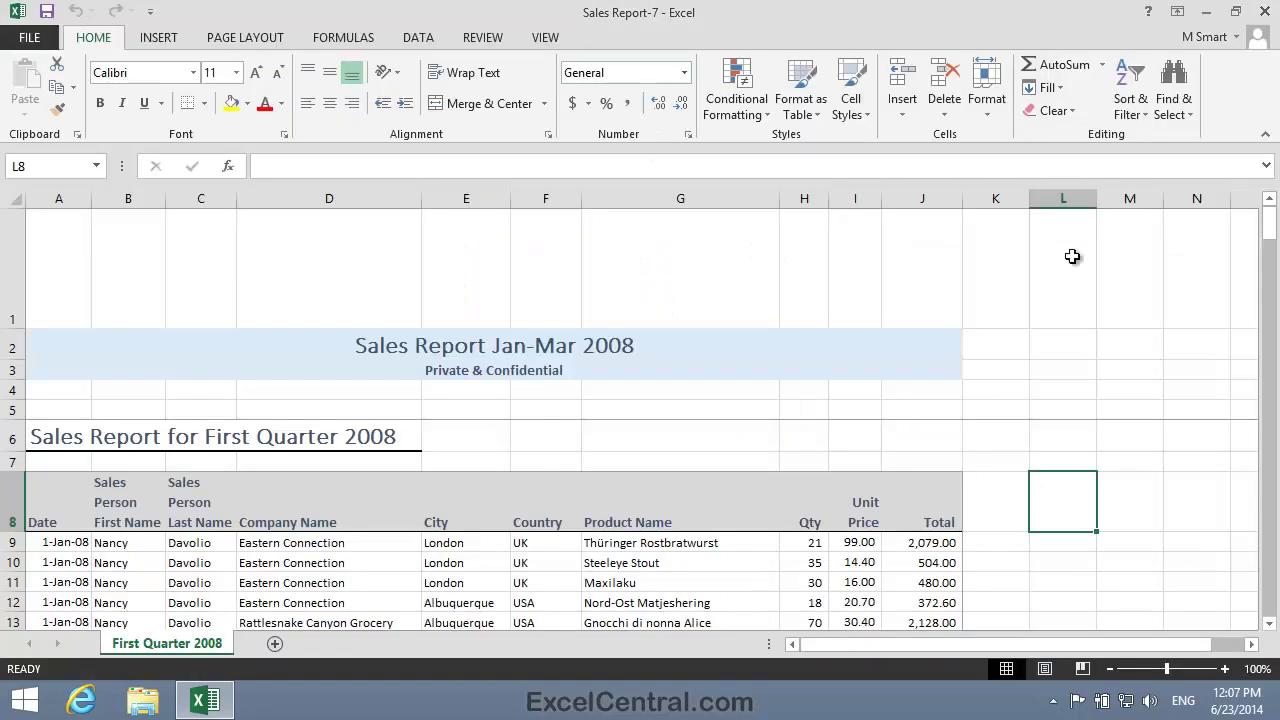
pyautogui.scroll(-3, 908, 331)
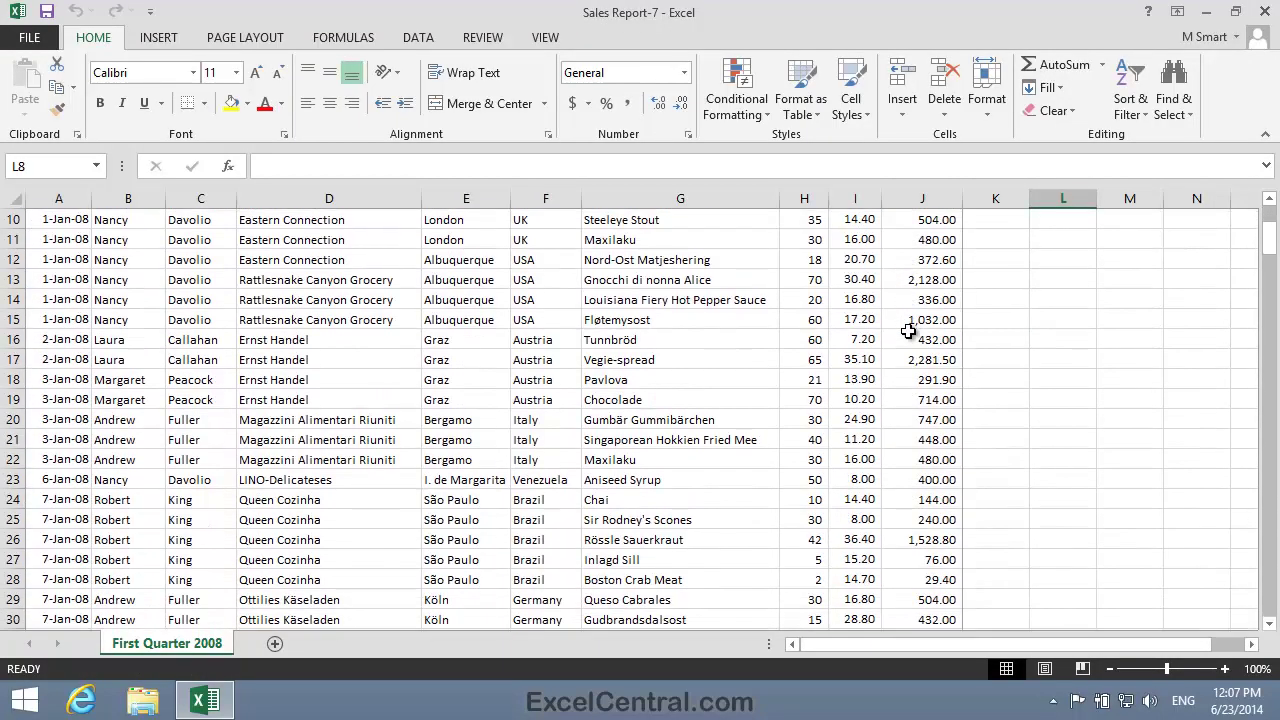
pyautogui.scroll(2, 908, 331)
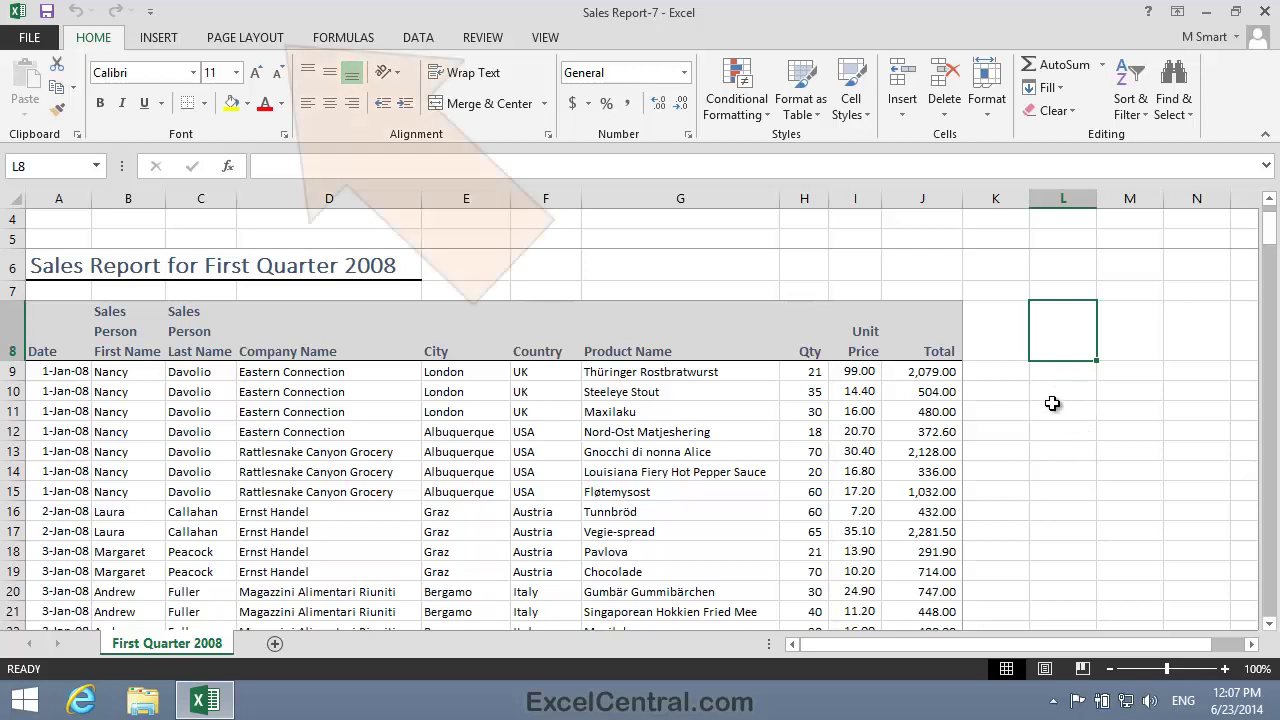
# - Clear the sheet's print area via Page Layout > Print Area > Clear Print Area
pyautogui.click(242, 38)
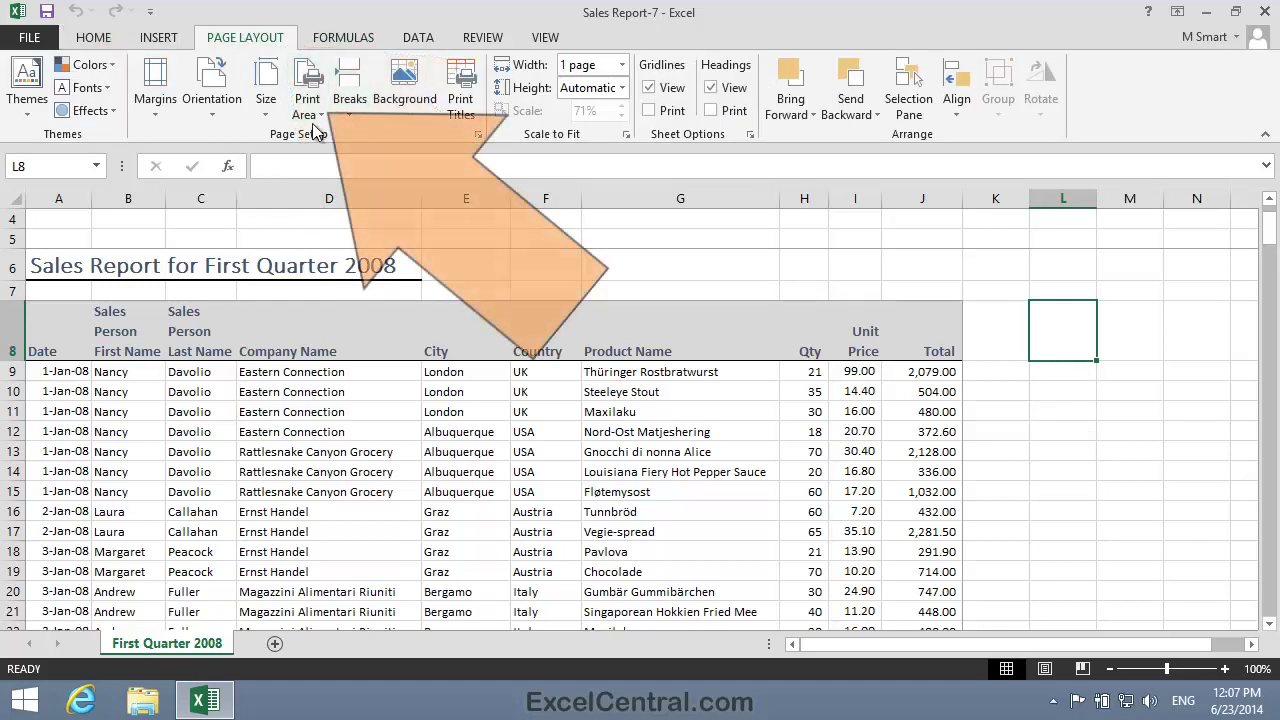
pyautogui.click(312, 108)
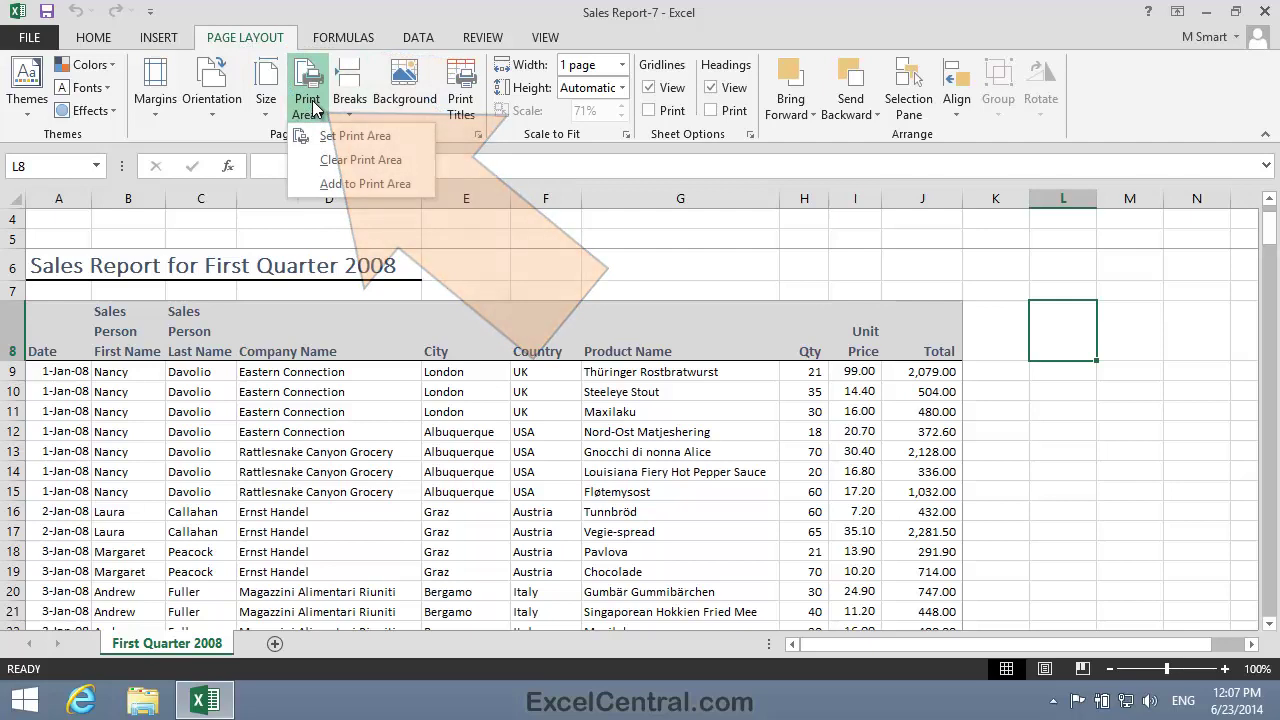
pyautogui.click(368, 160)
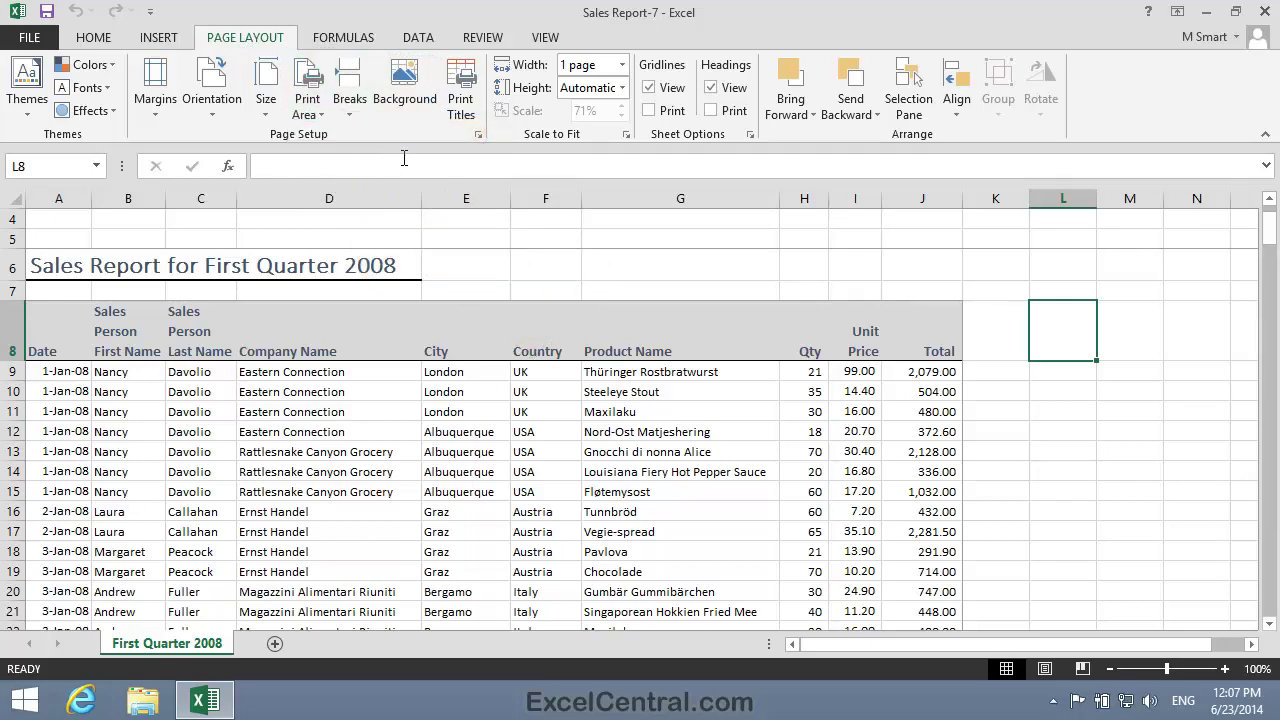
pyautogui.click(1080, 447)
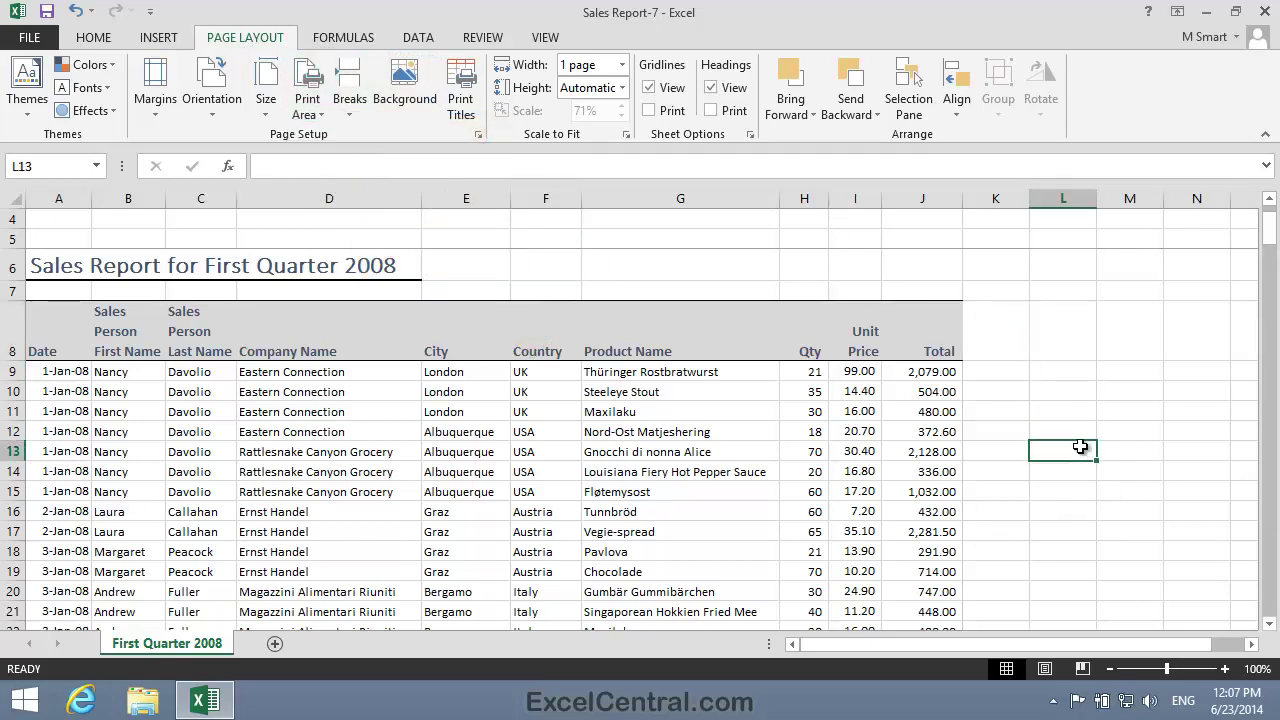
pyautogui.scroll(-20, 1070, 450)
pyautogui.scroll(20, 1049, 470)
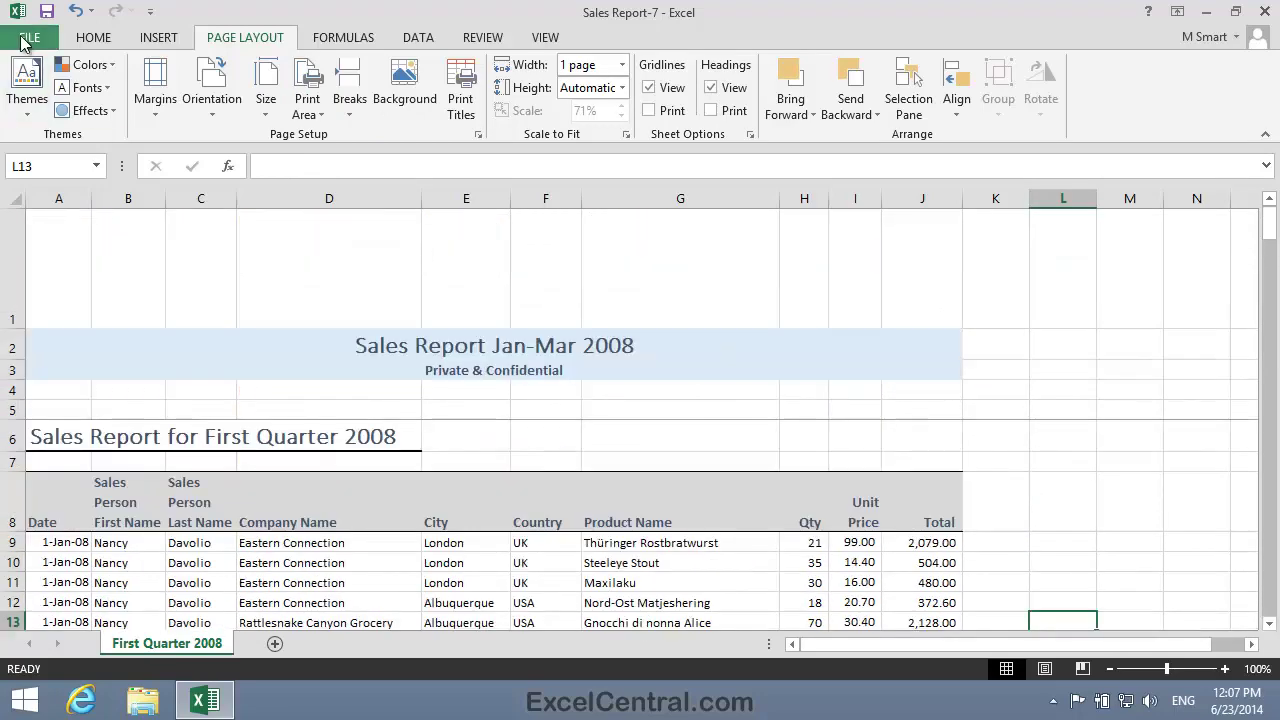
# - Preview the whole sheet through all five pages, then step back two pages
pyautogui.click(28, 38)
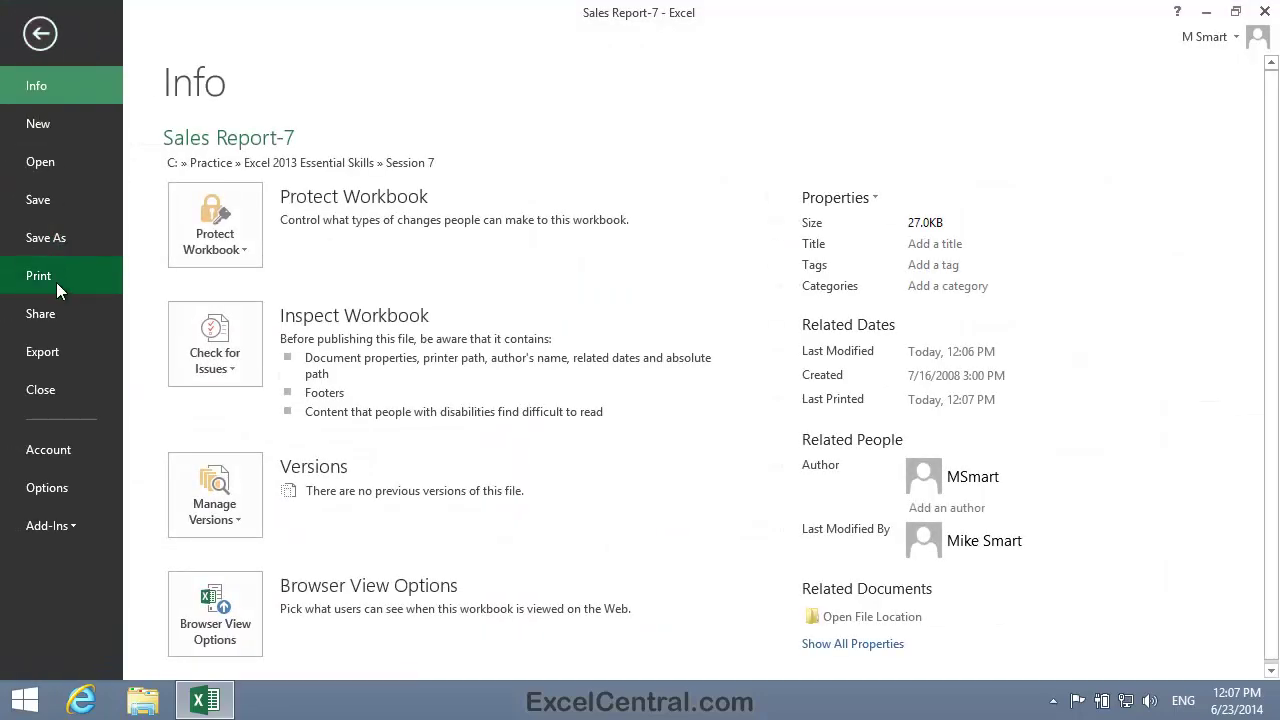
pyautogui.click(56, 282)
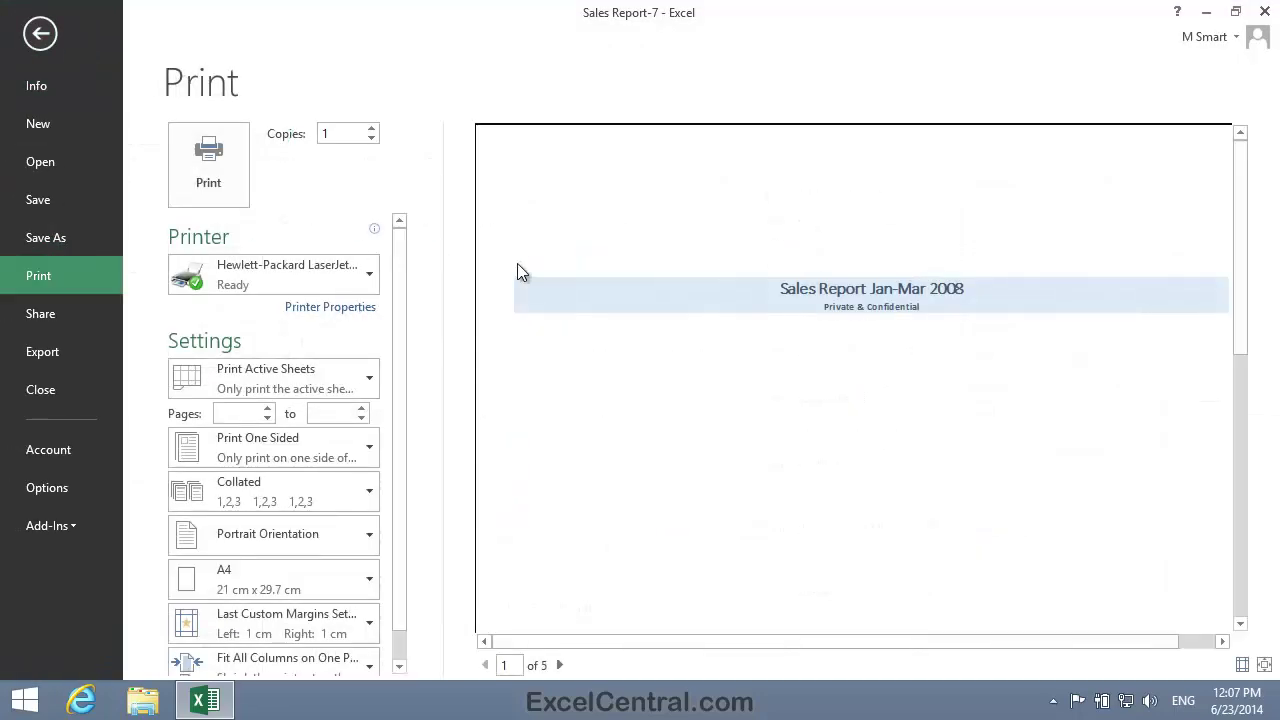
pyautogui.click(558, 665)
pyautogui.click(558, 665)
pyautogui.click(558, 665)
pyautogui.click(558, 665)
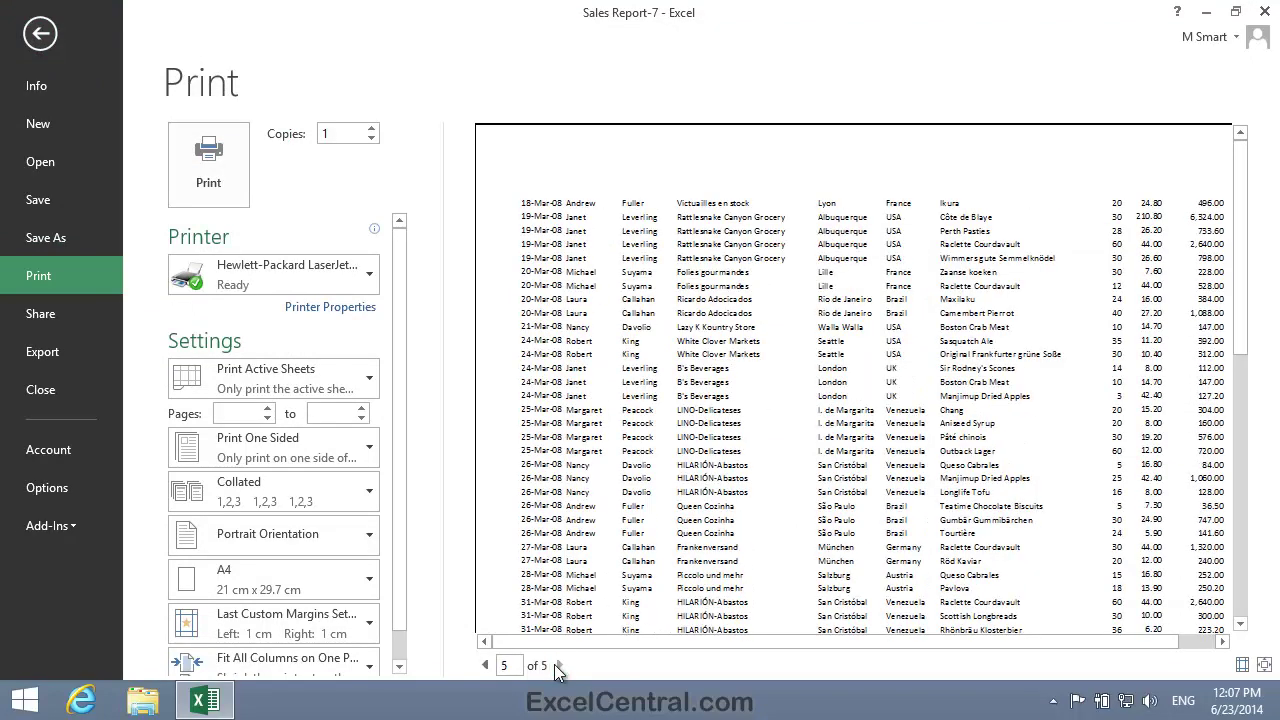
pyautogui.click(486, 665)
pyautogui.click(486, 665)
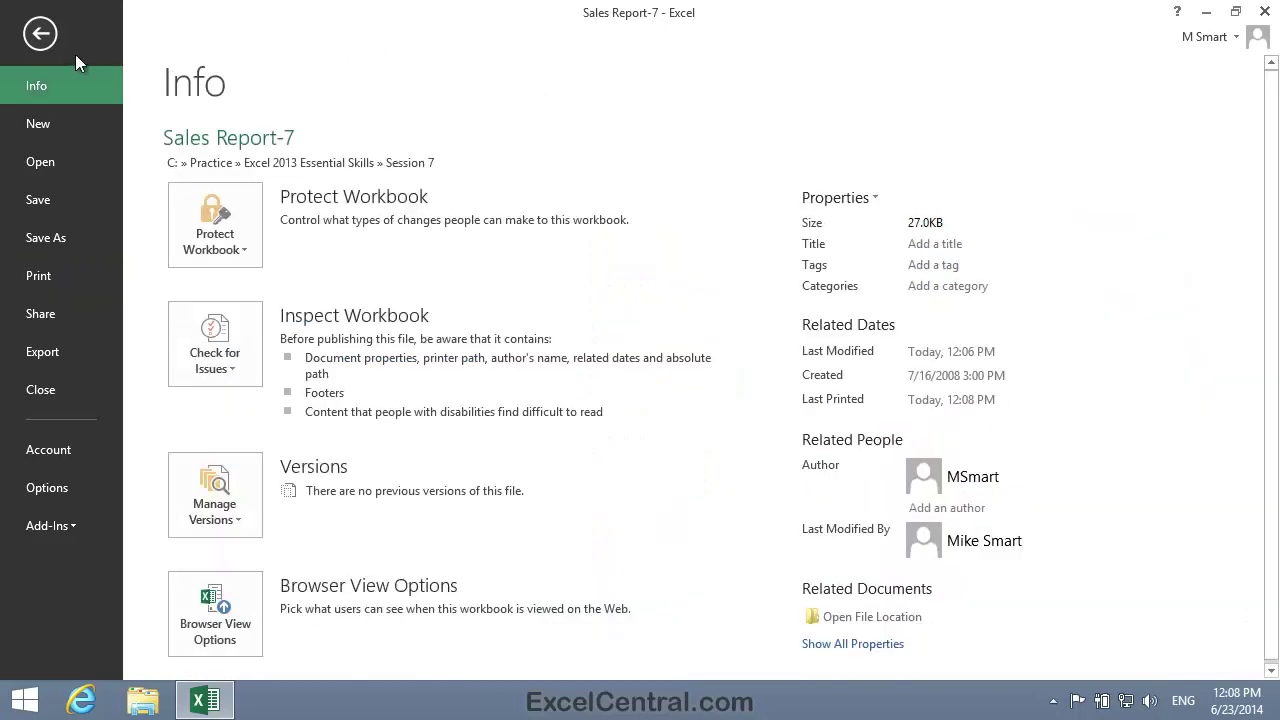
# - Go back from Backstage to the Sales Report-7 worksheet
pyautogui.click(40, 35)
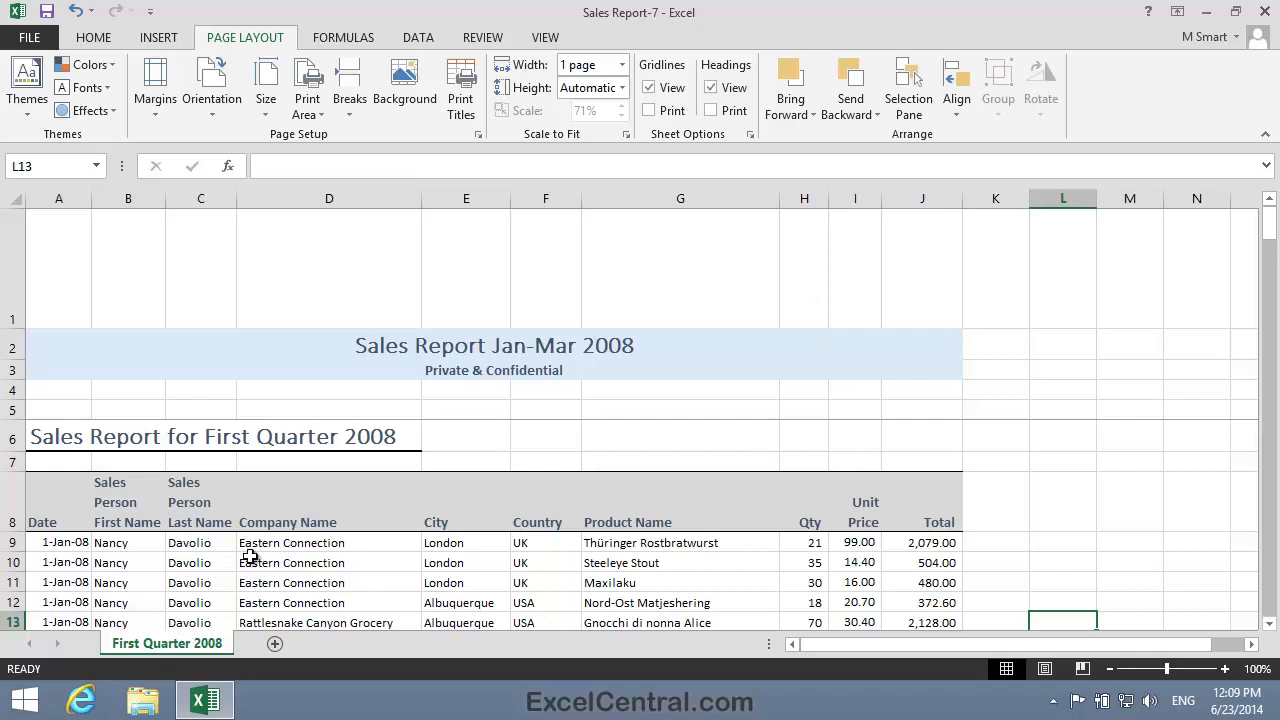
# - Set A8:J93, the headings and January rows, as the print area again
pyautogui.moveTo(48, 500); pyautogui.dragTo(935, 575)
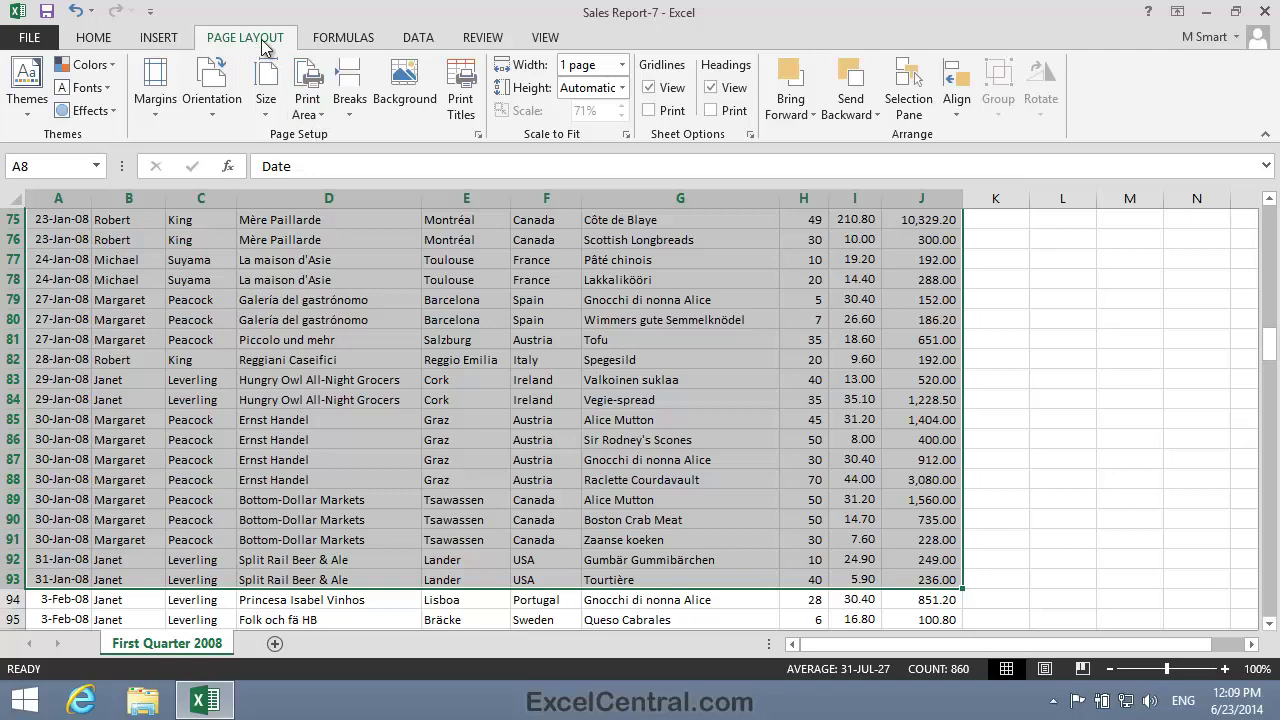
pyautogui.click(316, 102)
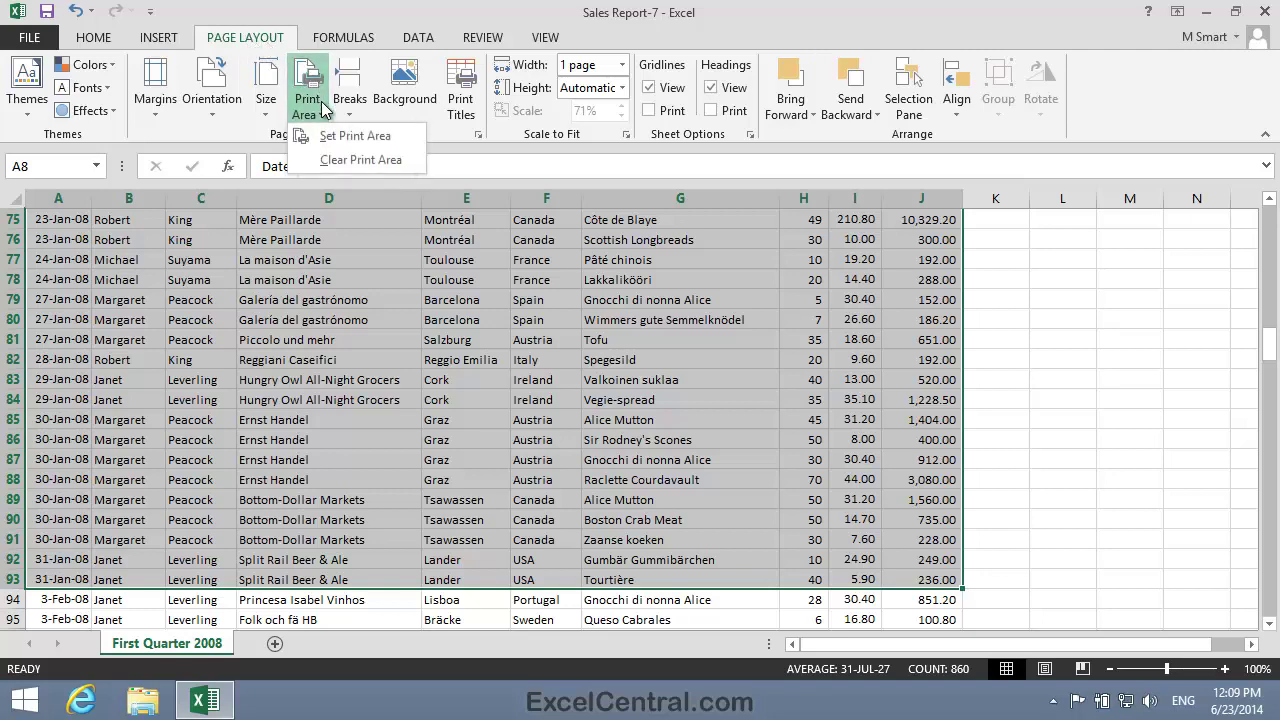
pyautogui.click(356, 136)
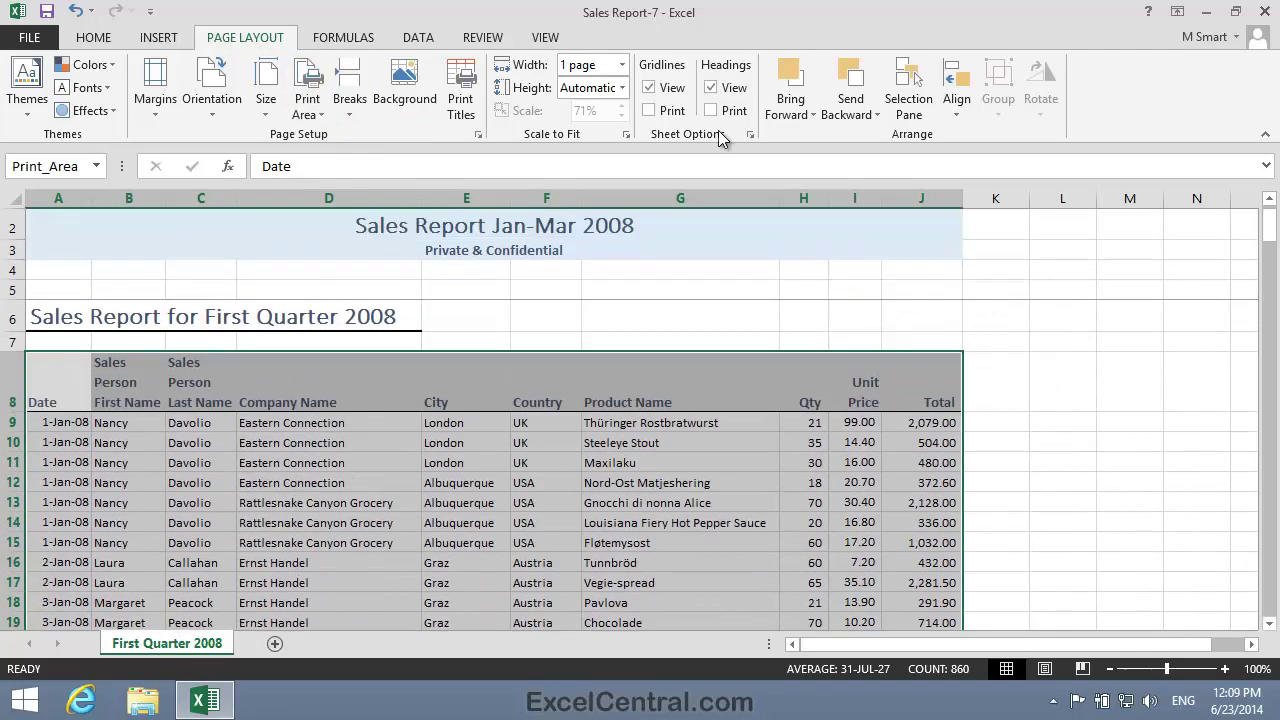
# - Deselect and scroll through the sheet to check the dotted print area boundary
pyautogui.click(1066, 380)
pyautogui.scroll(-15, 1103, 517)
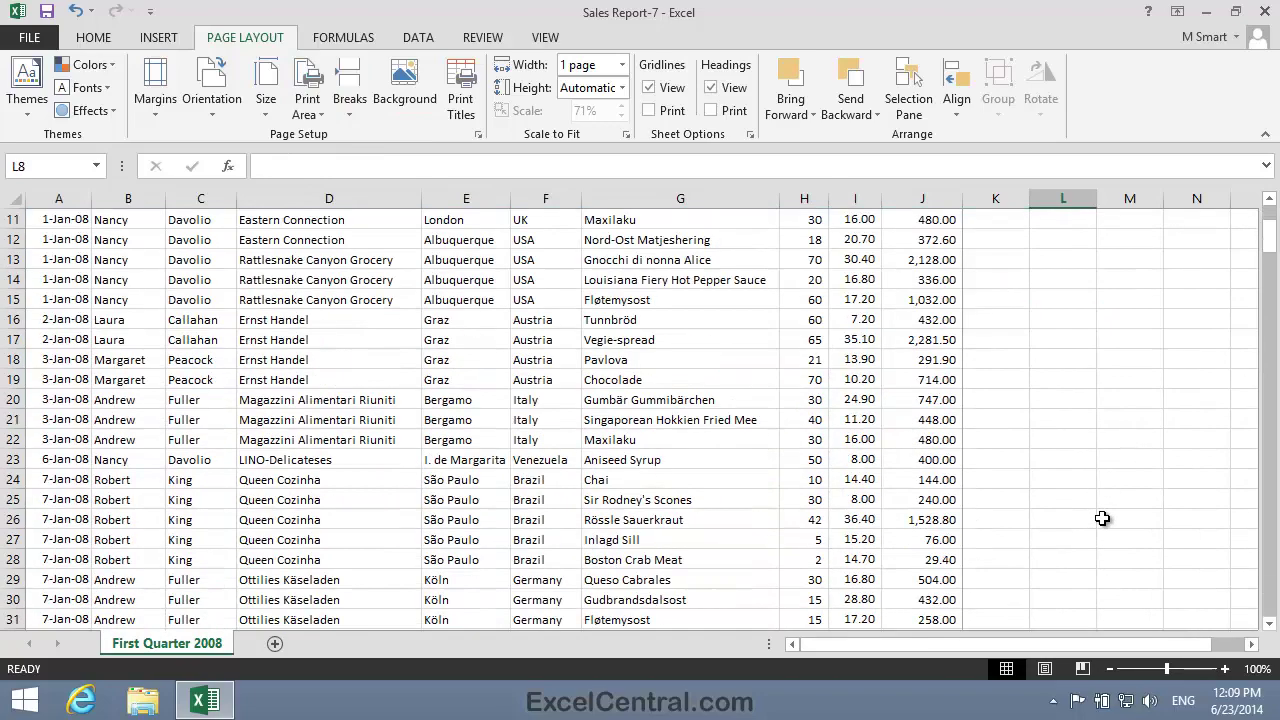
pyautogui.scroll(-14, 1083, 518)
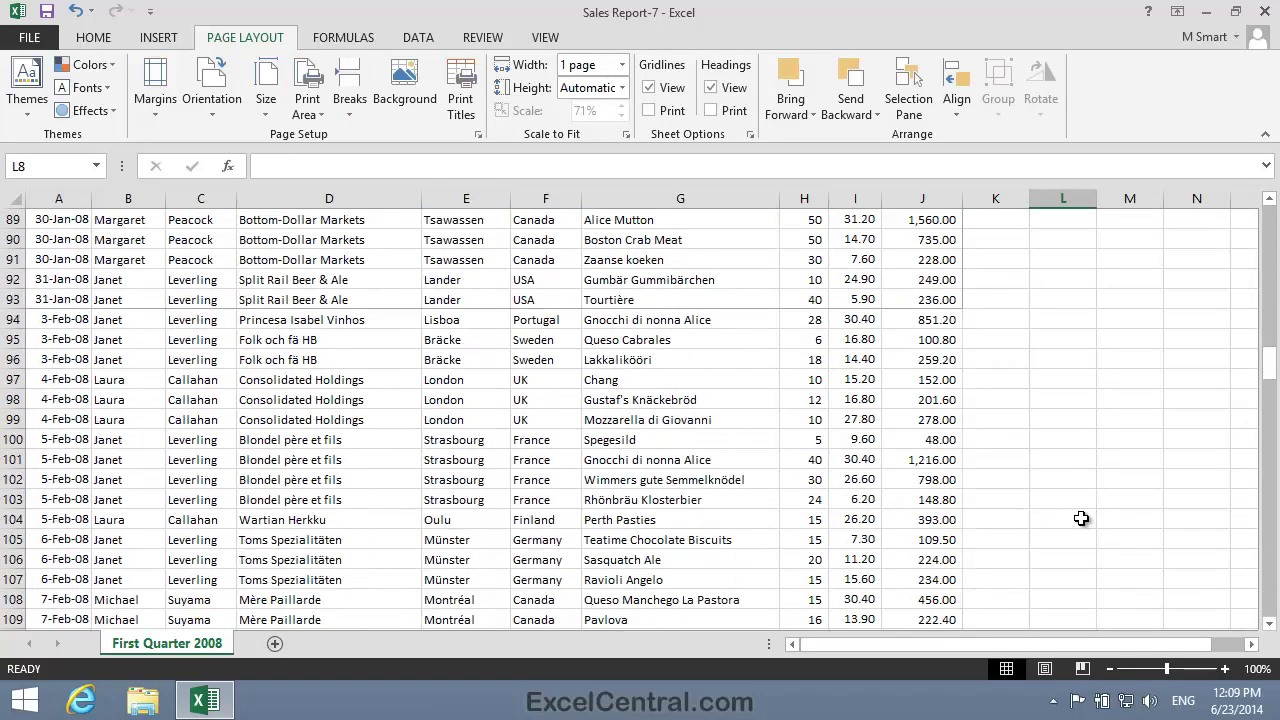
pyautogui.scroll(2, 1079, 518)
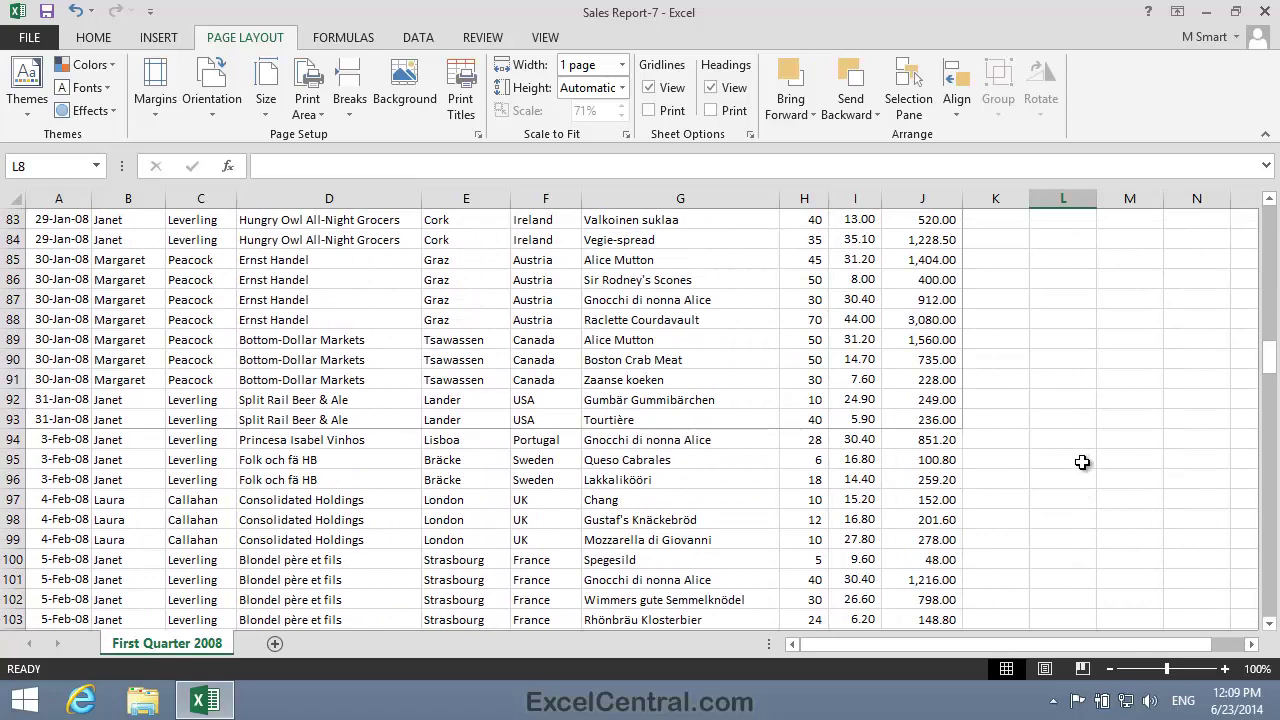
pyautogui.scroll(-12, 1082, 465)
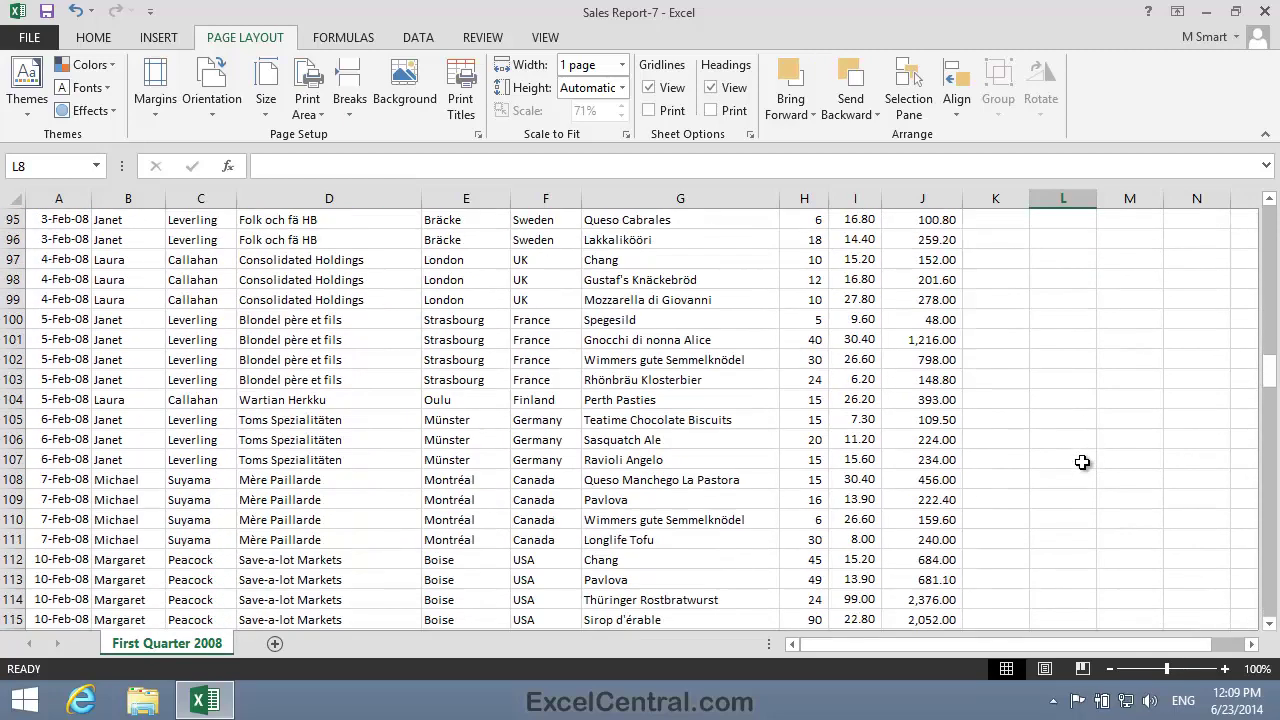
pyautogui.scroll(-17, 1081, 469)
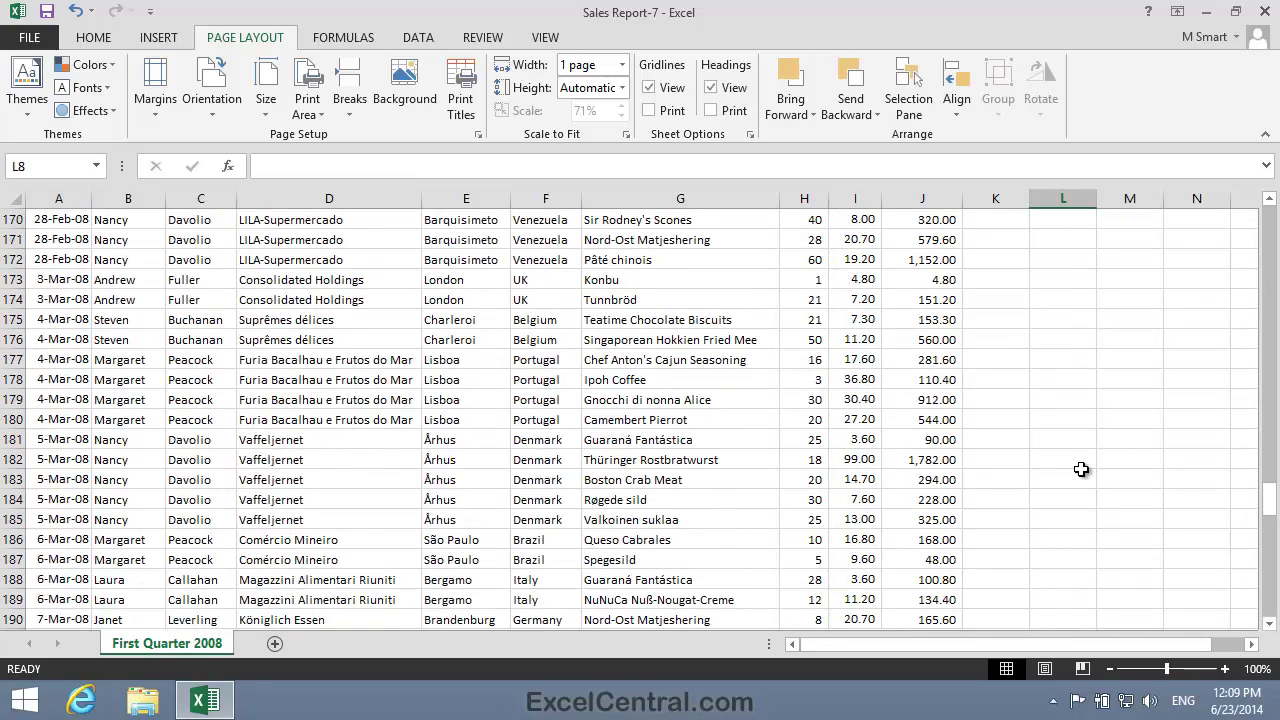
pyautogui.scroll(2, 1081, 469)
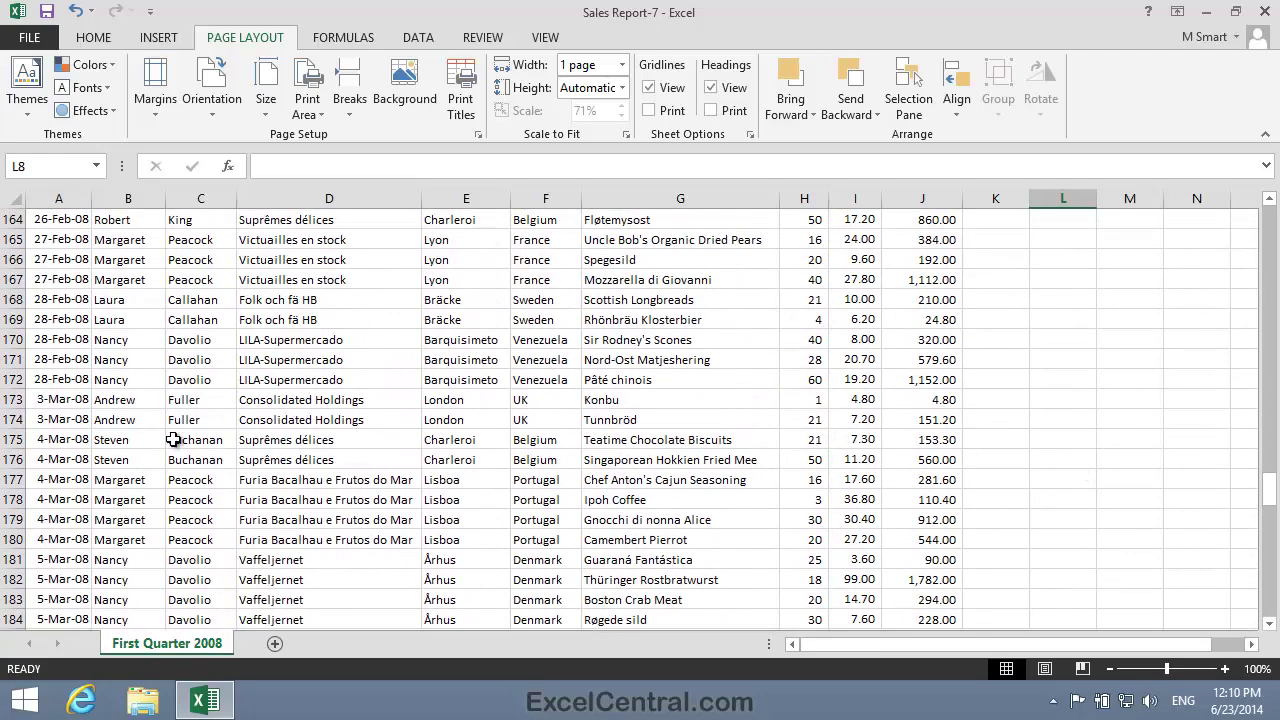
# - Add the March rows A174:J249 to the existing print area
pyautogui.click(63, 419)
pyautogui.hotkey('ctrl', 'shift', 'Down')
pyautogui.hotkey('ctrl', 'shift', 'Right')
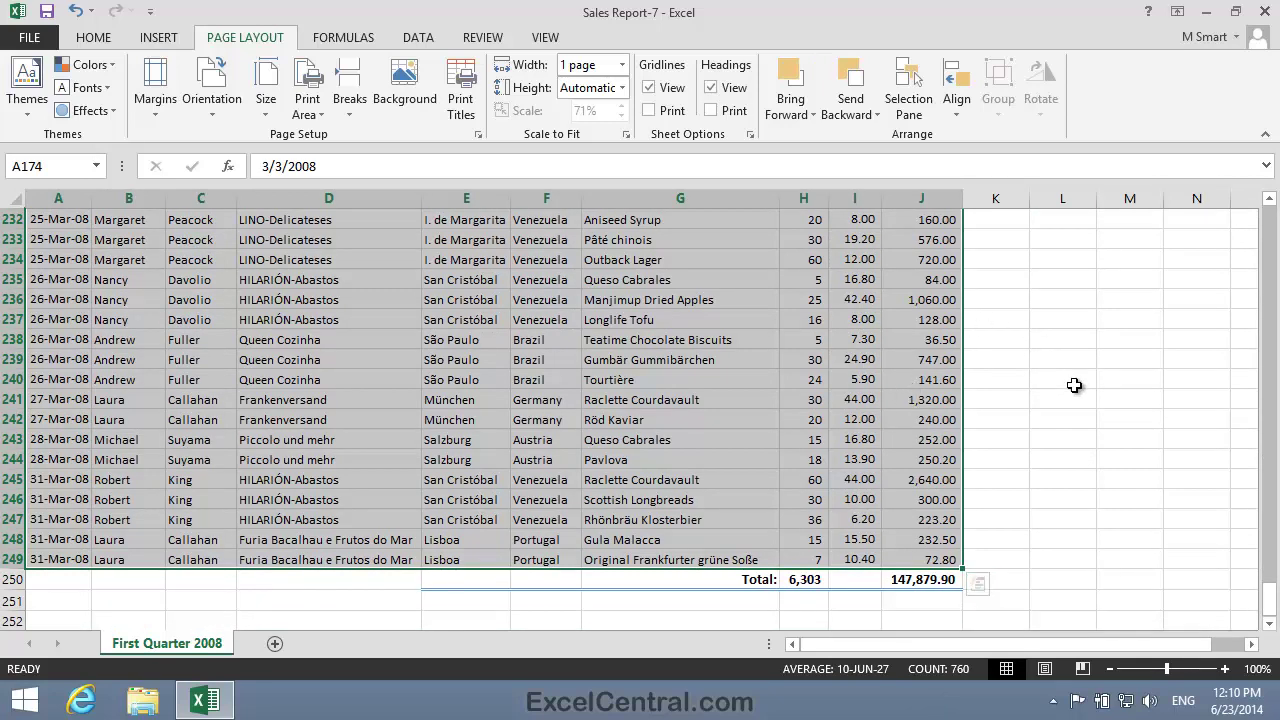
pyautogui.click(313, 95)
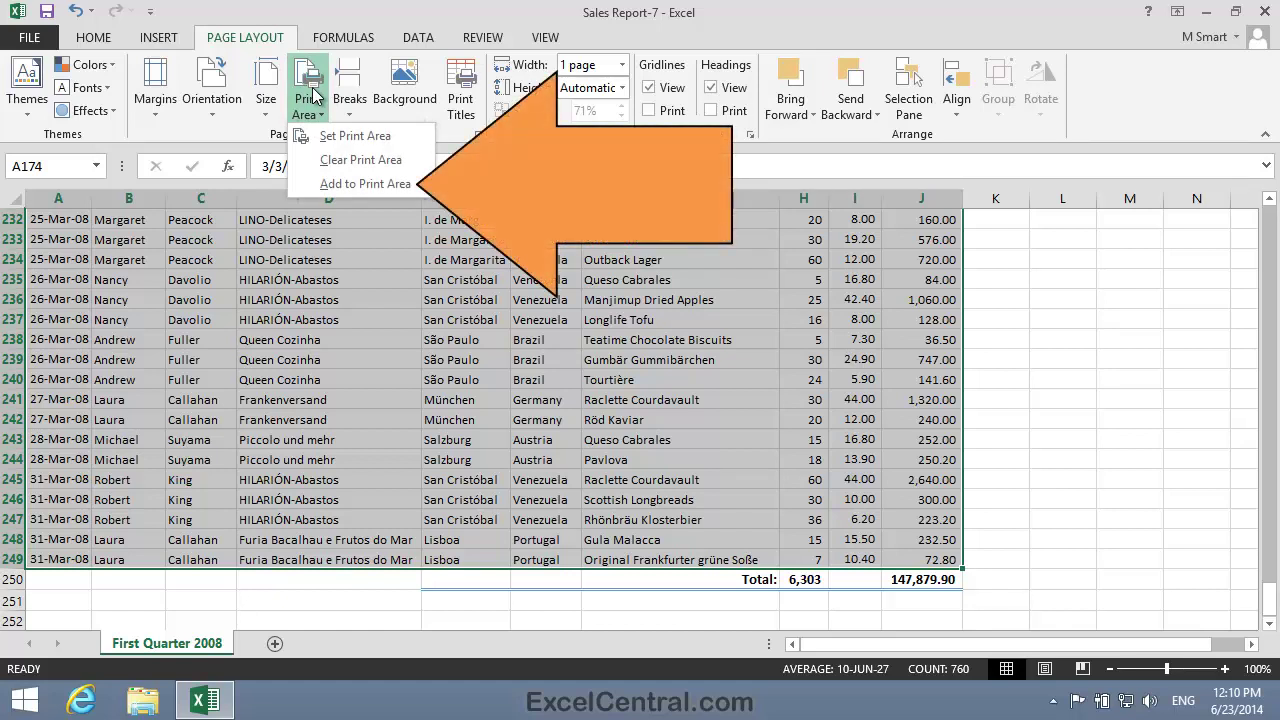
pyautogui.click(365, 184)
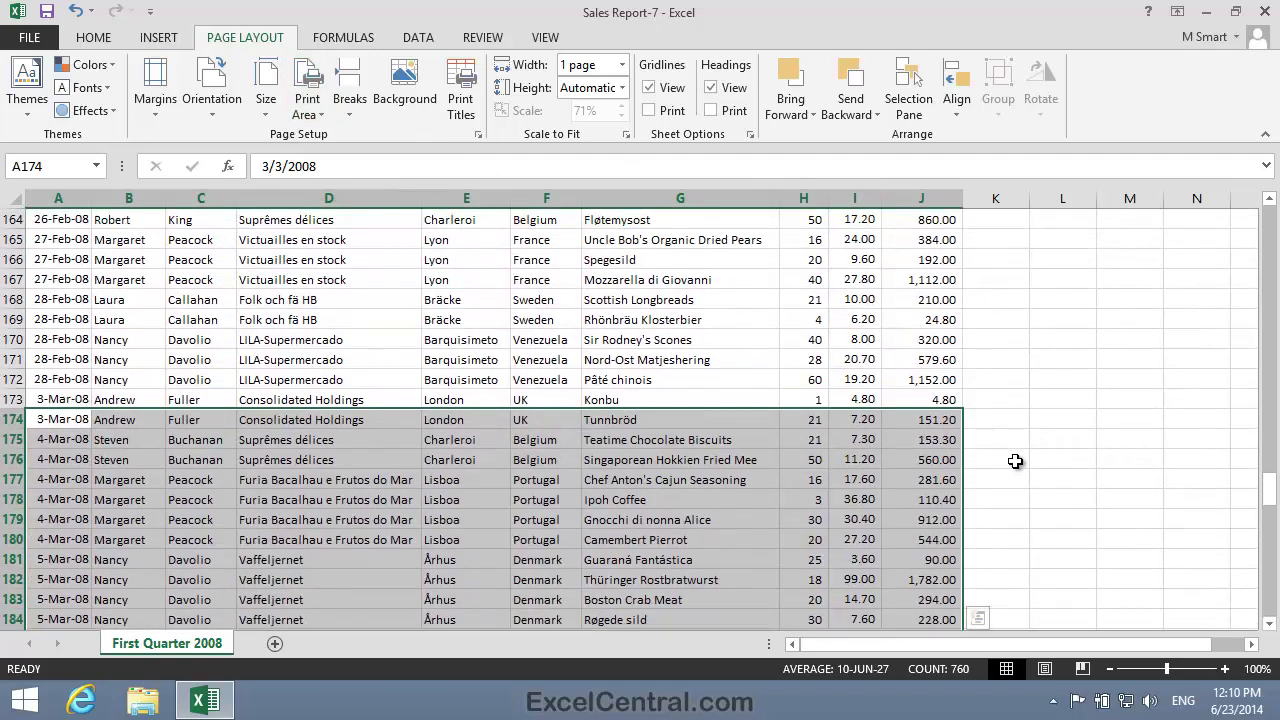
# - Deselect and scroll to check both print area blocks
pyautogui.click(1062, 362)
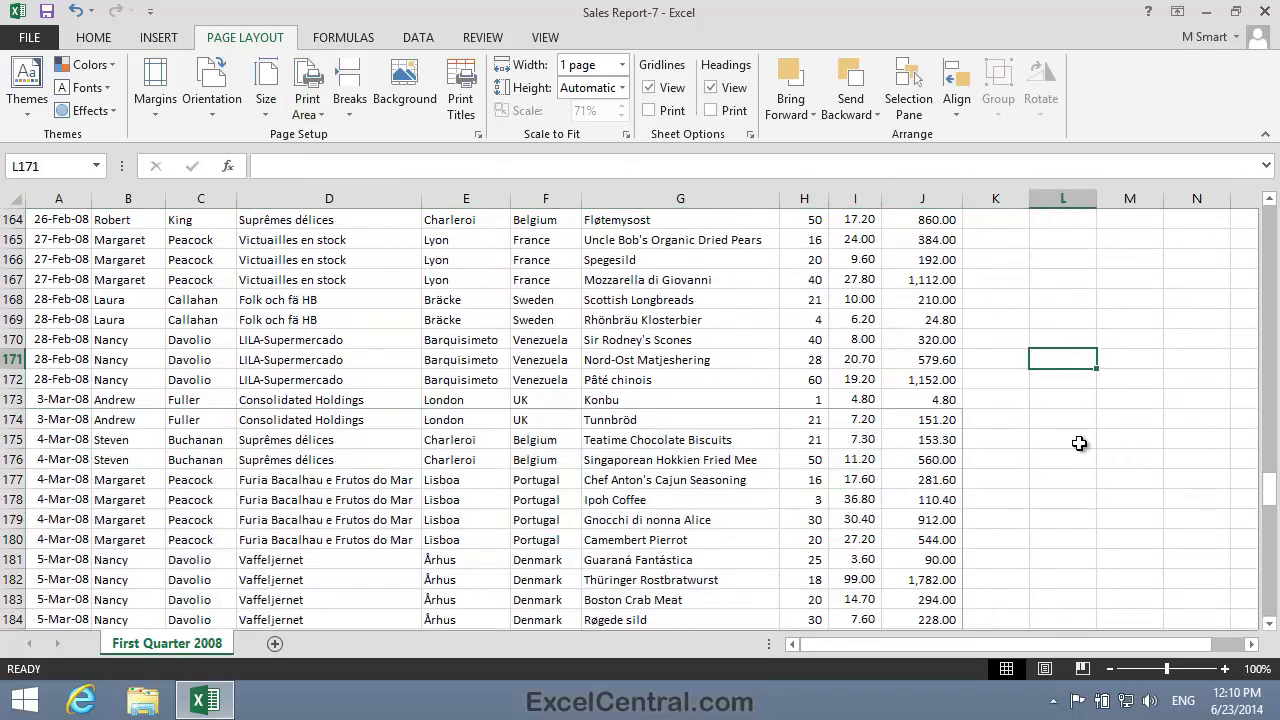
pyautogui.scroll(-20, 1080, 443)
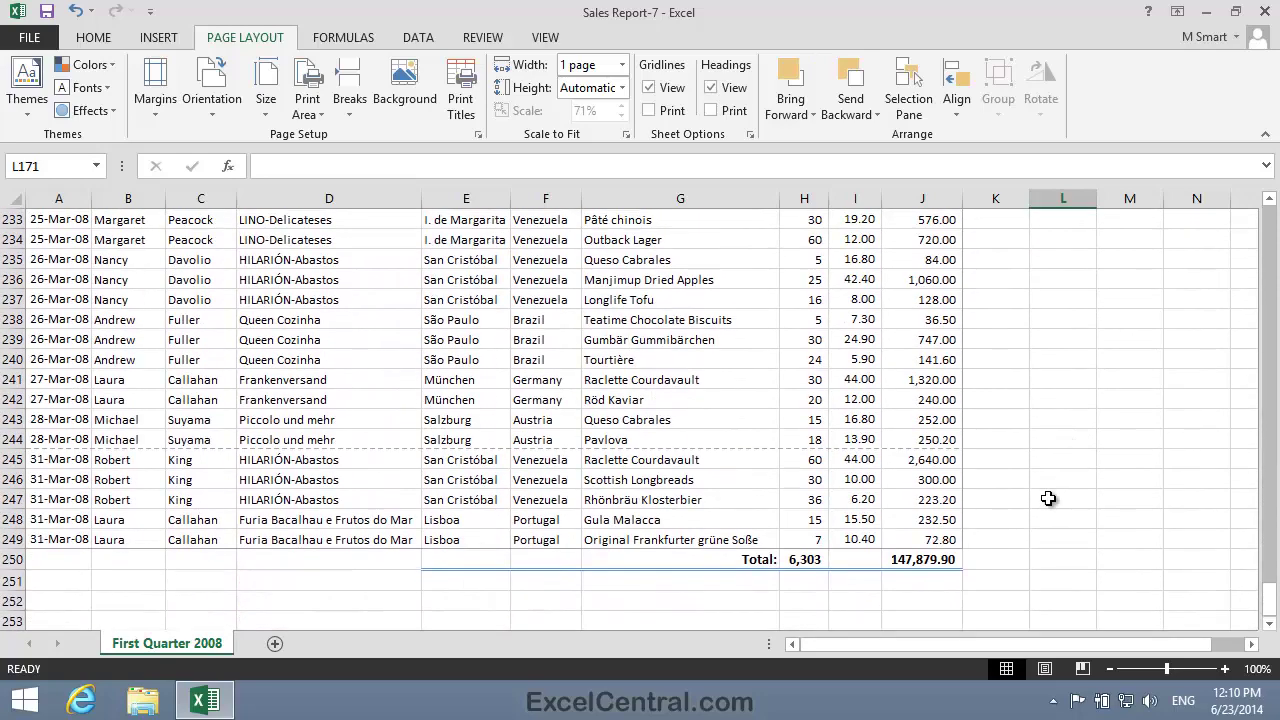
pyautogui.scroll(20, 1048, 498)
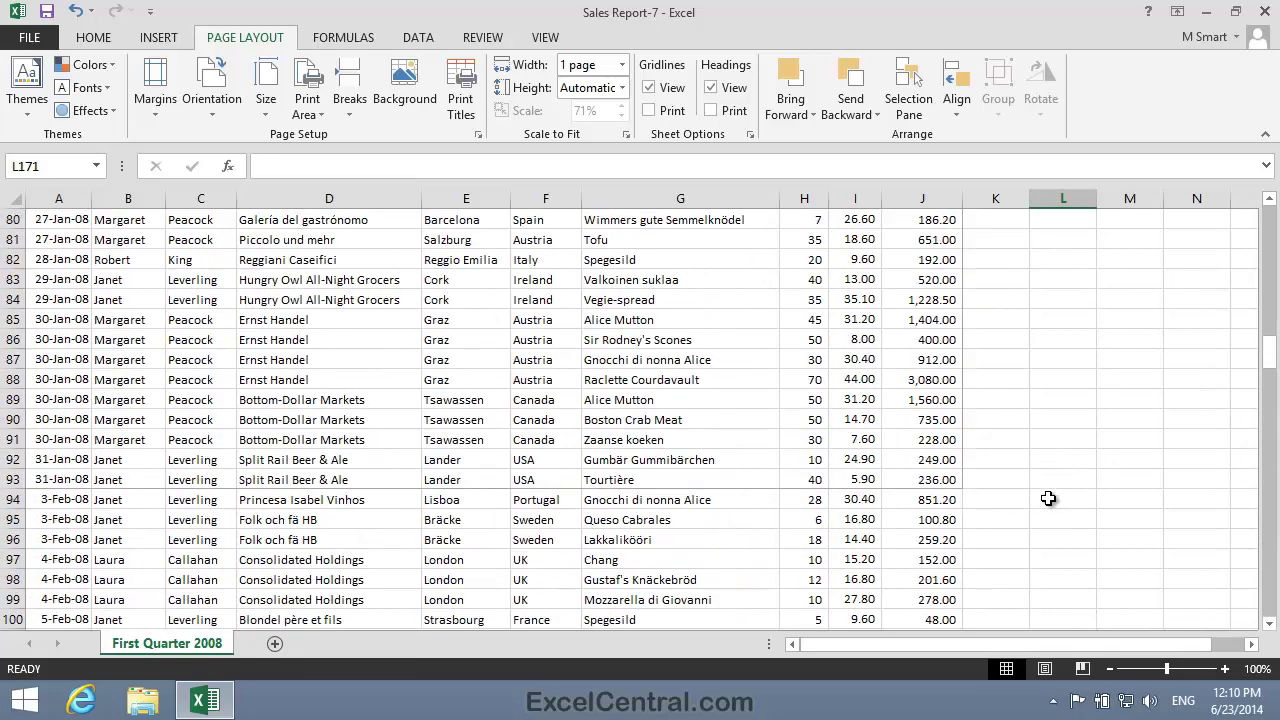
pyautogui.scroll(20, 1048, 498)
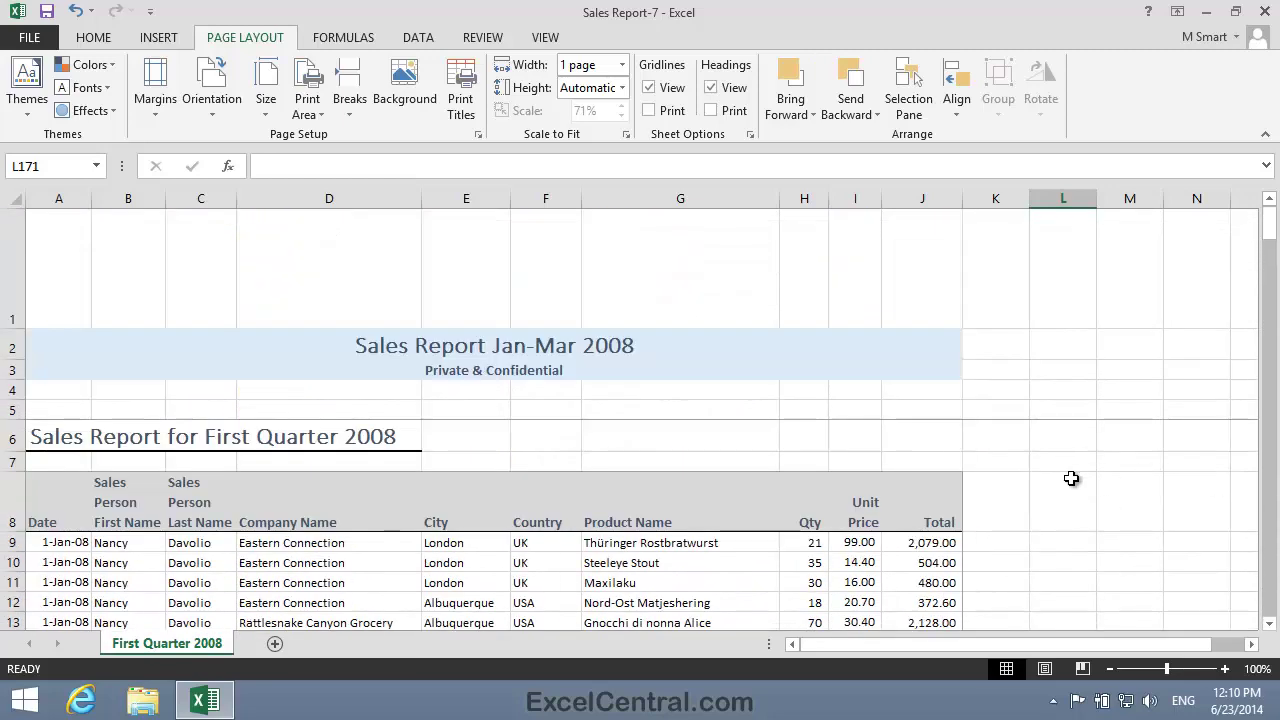
# - Preview the report's printout and page through all four pages, then back to page 1
pyautogui.click(20, 37)
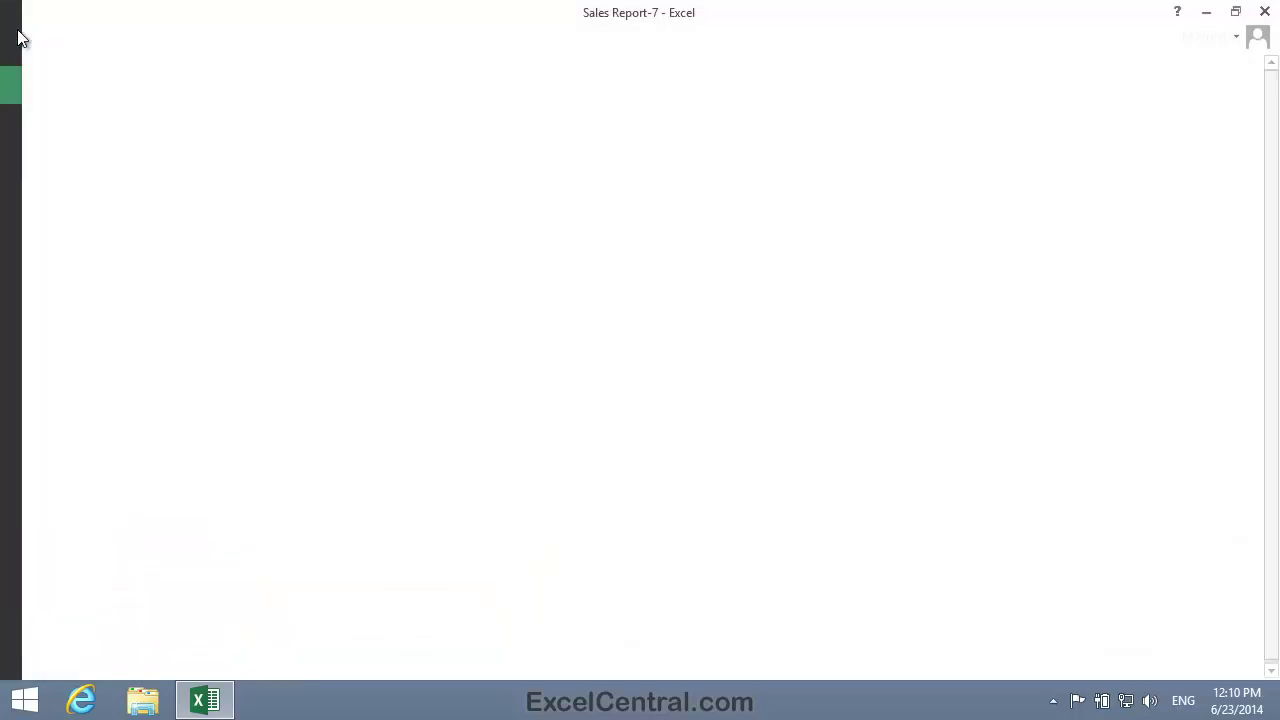
pyautogui.click(42, 278)
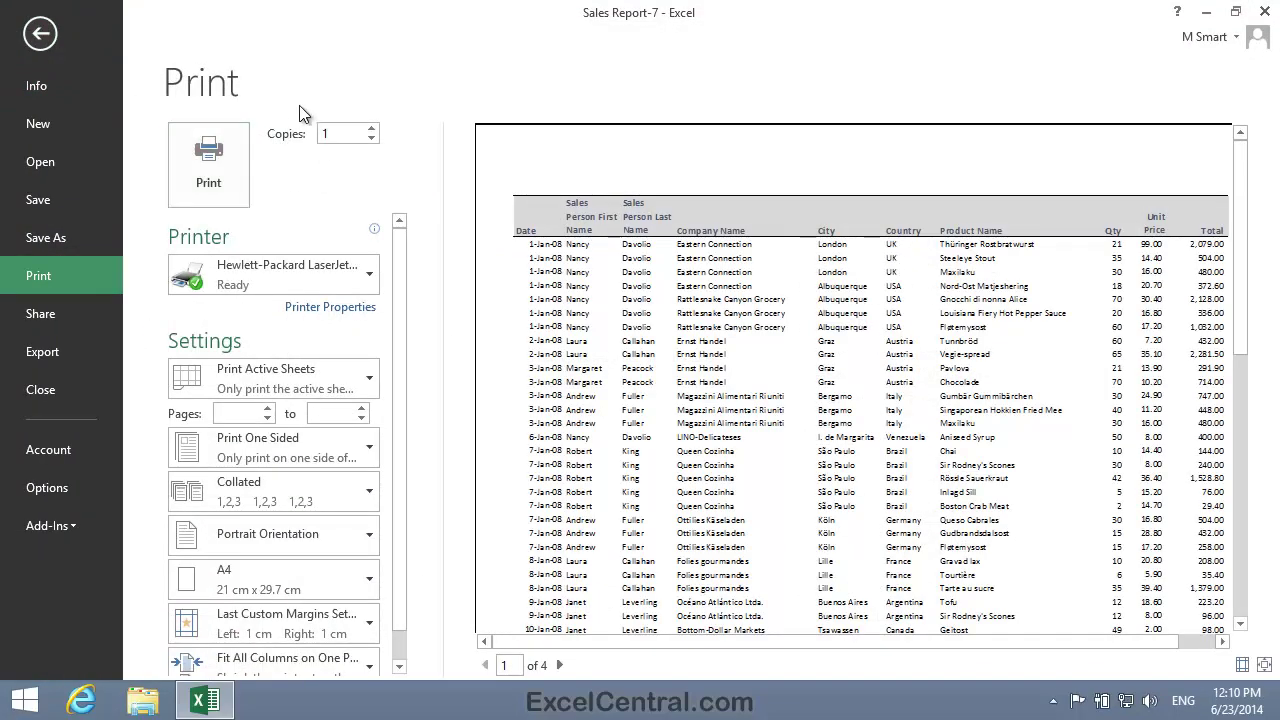
pyautogui.click(561, 665)
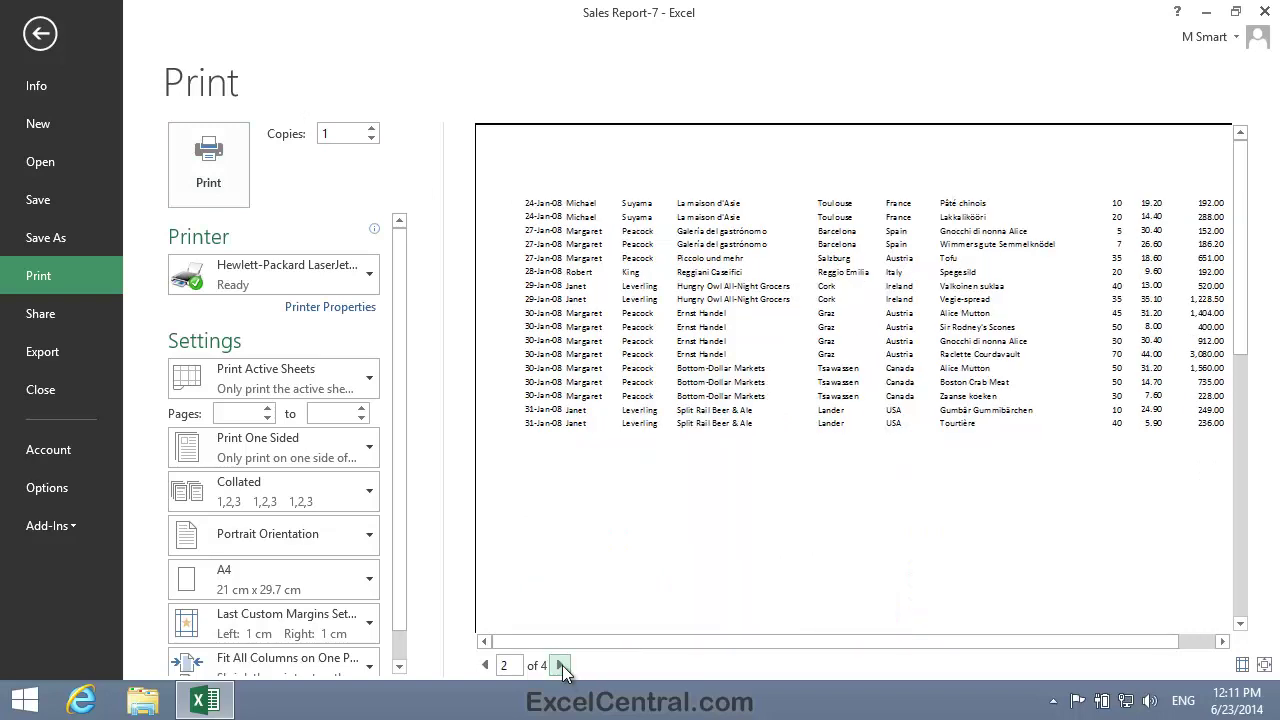
pyautogui.click(561, 665)
pyautogui.click(561, 665)
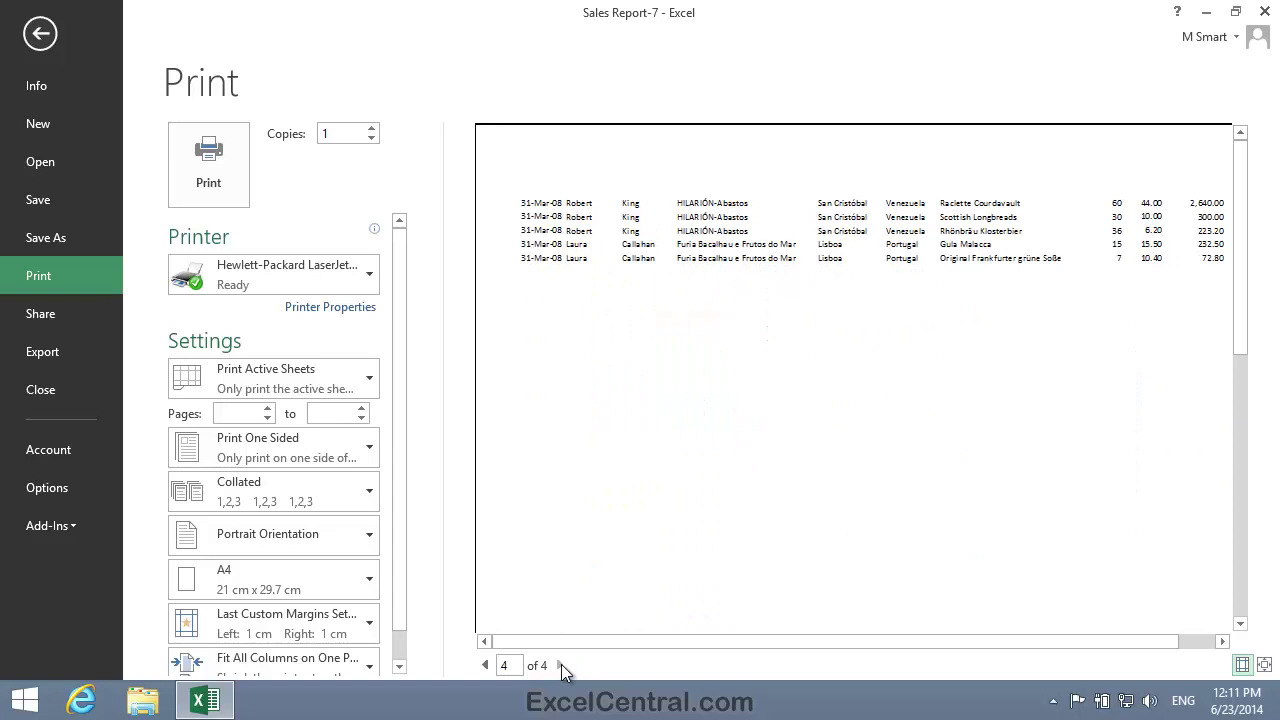
pyautogui.click(485, 665)
pyautogui.click(485, 665)
pyautogui.click(485, 665)
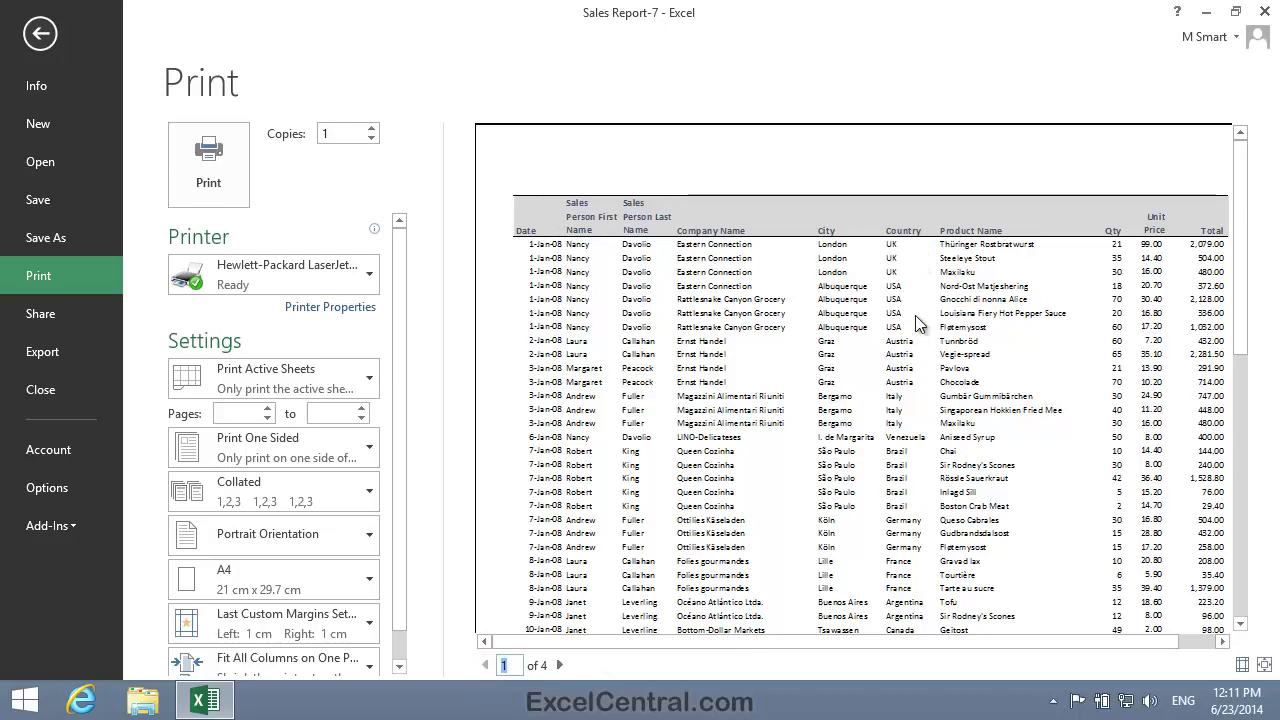
# - Back on the Sales Report-7 sheet, clear the print area and save the workbook
pyautogui.click(38, 35)
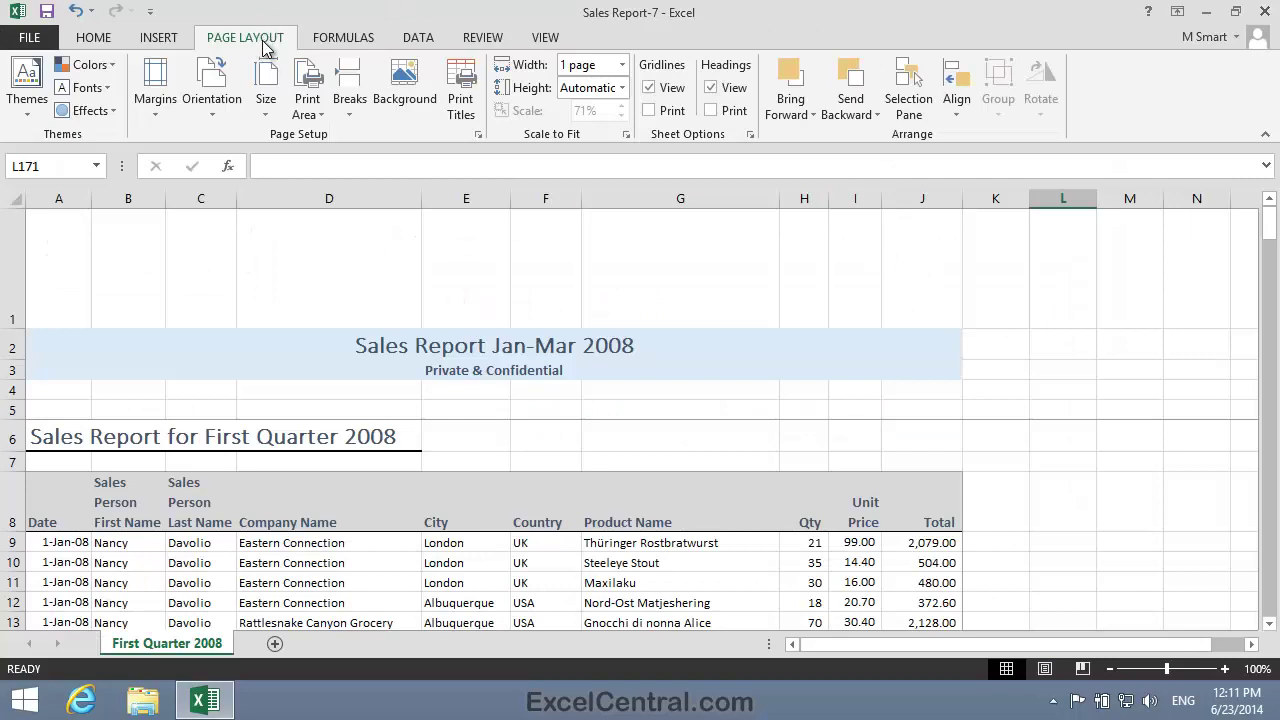
pyautogui.click(310, 106)
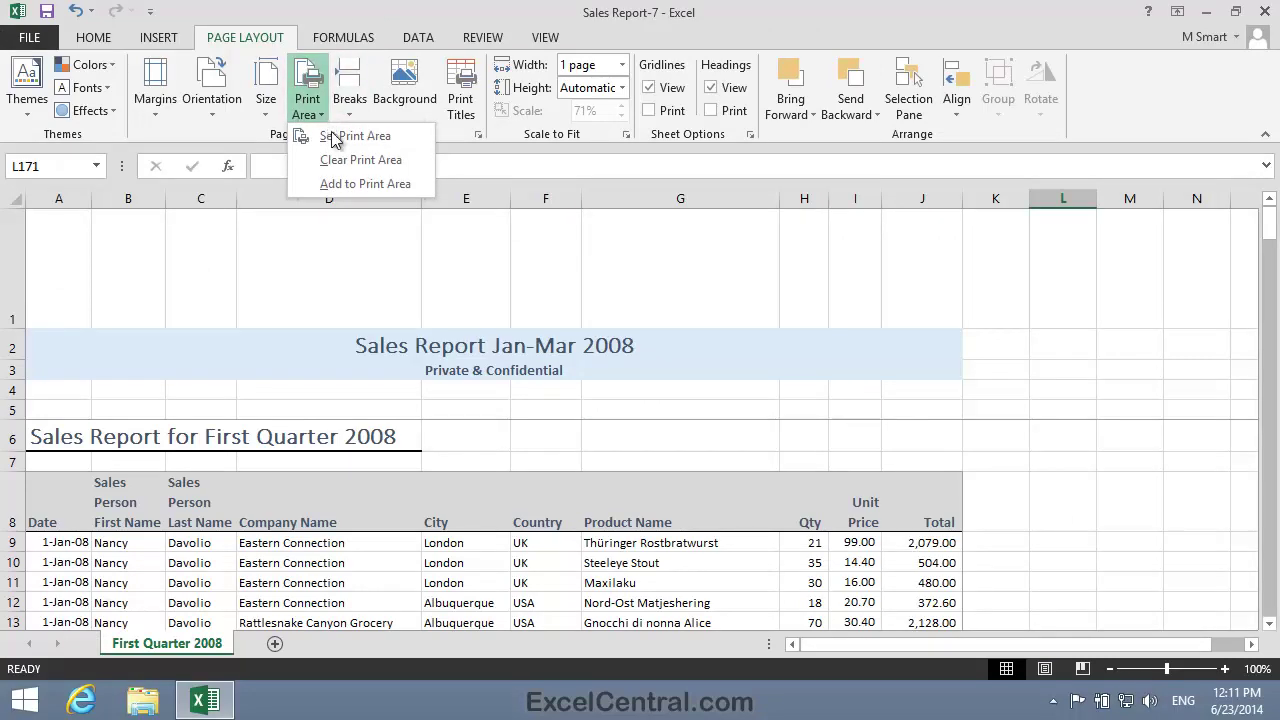
pyautogui.click(355, 161)
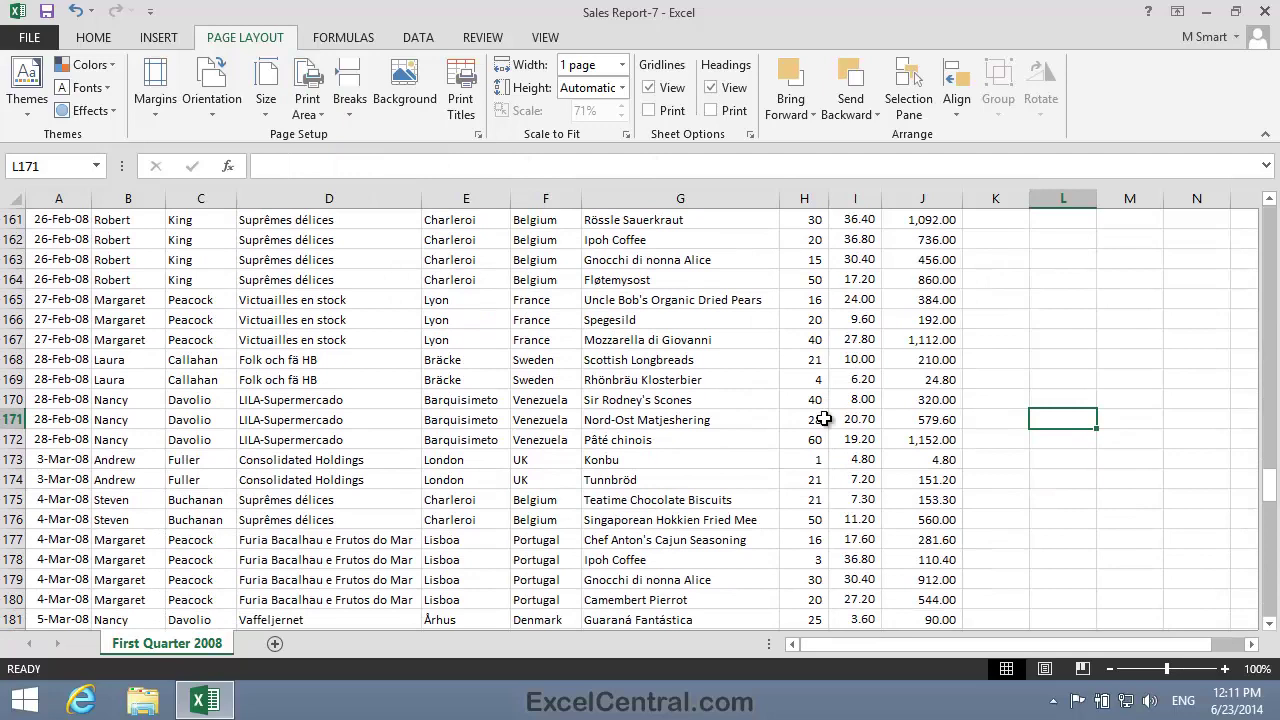
pyautogui.moveTo(1268, 490); pyautogui.dragTo(1246, 200)
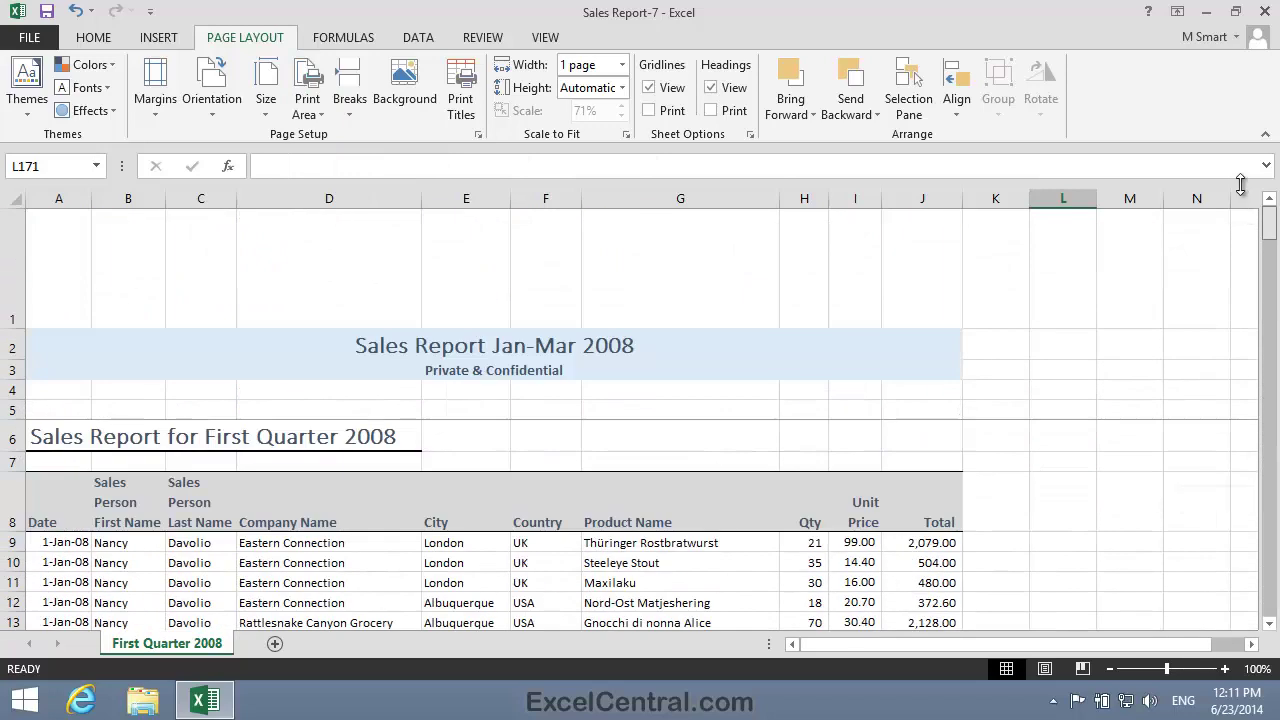
pyautogui.click(47, 12)
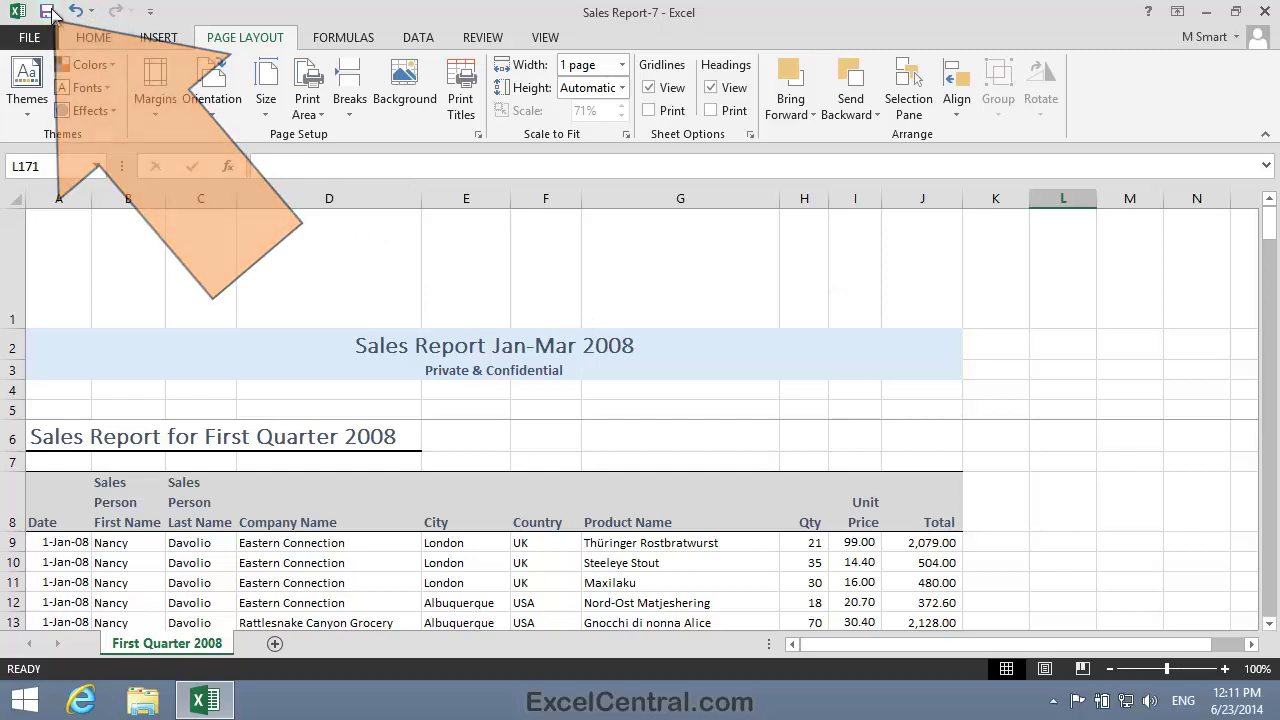